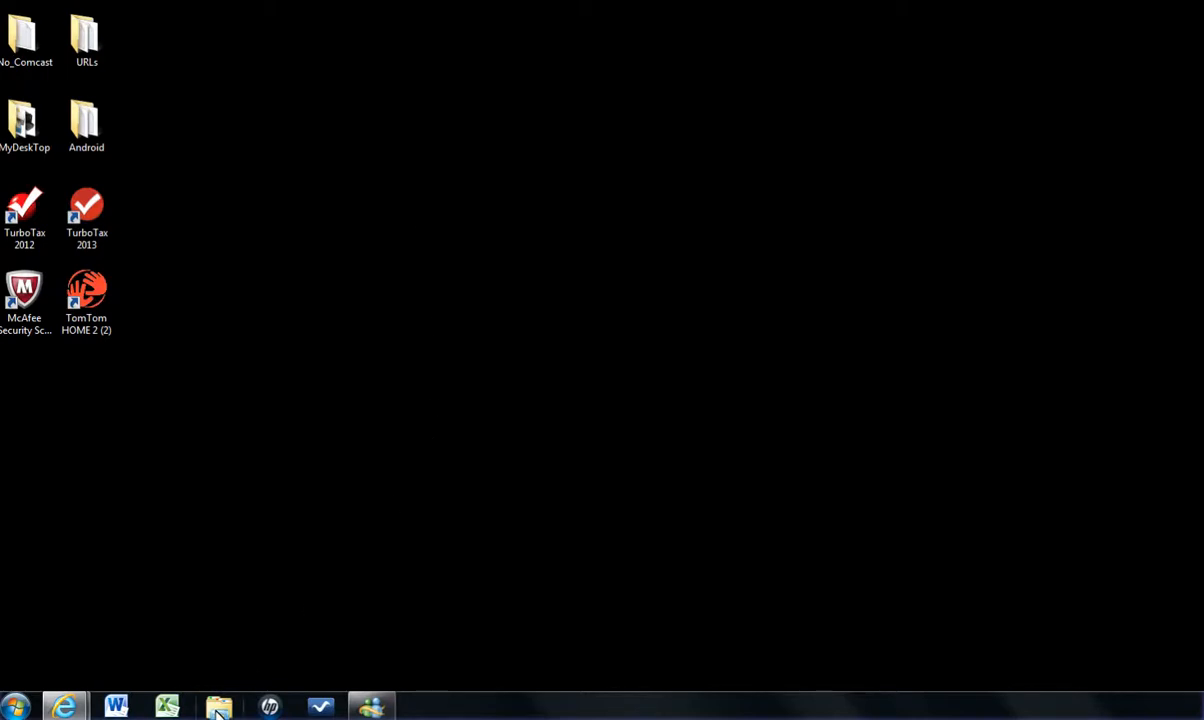
- Open two Windows Explorer windows and place them side by side on the desktop
right_click(218, 709)
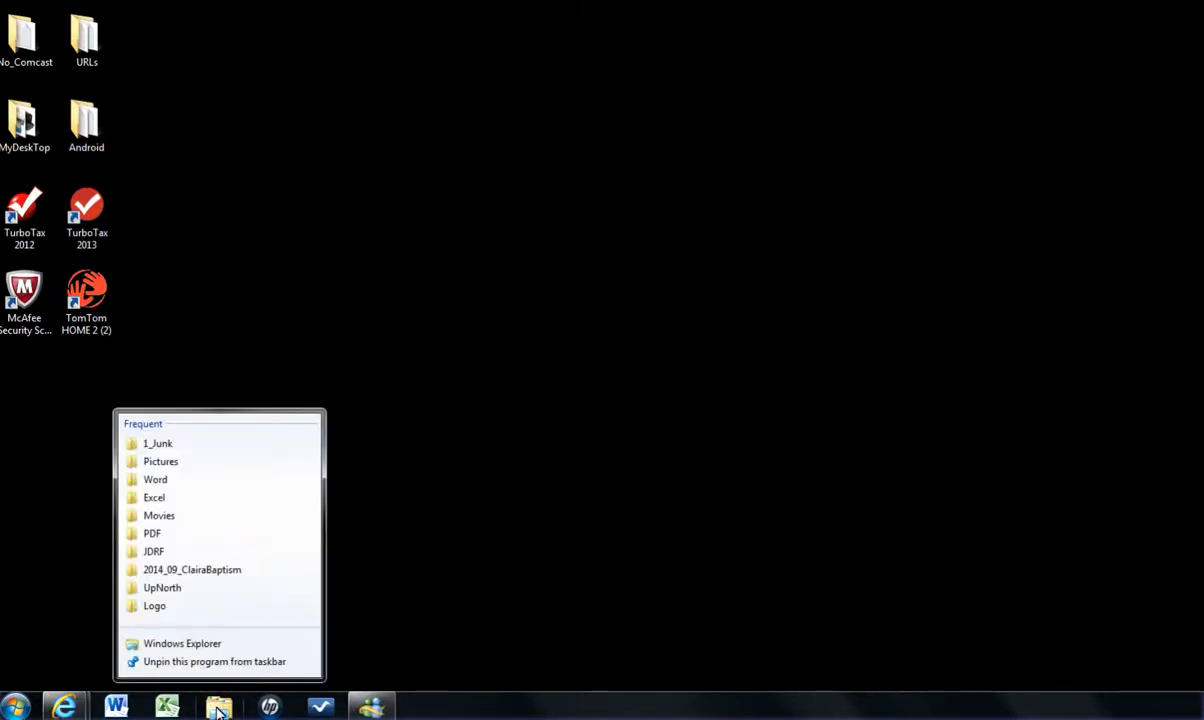
left_click(168, 644)
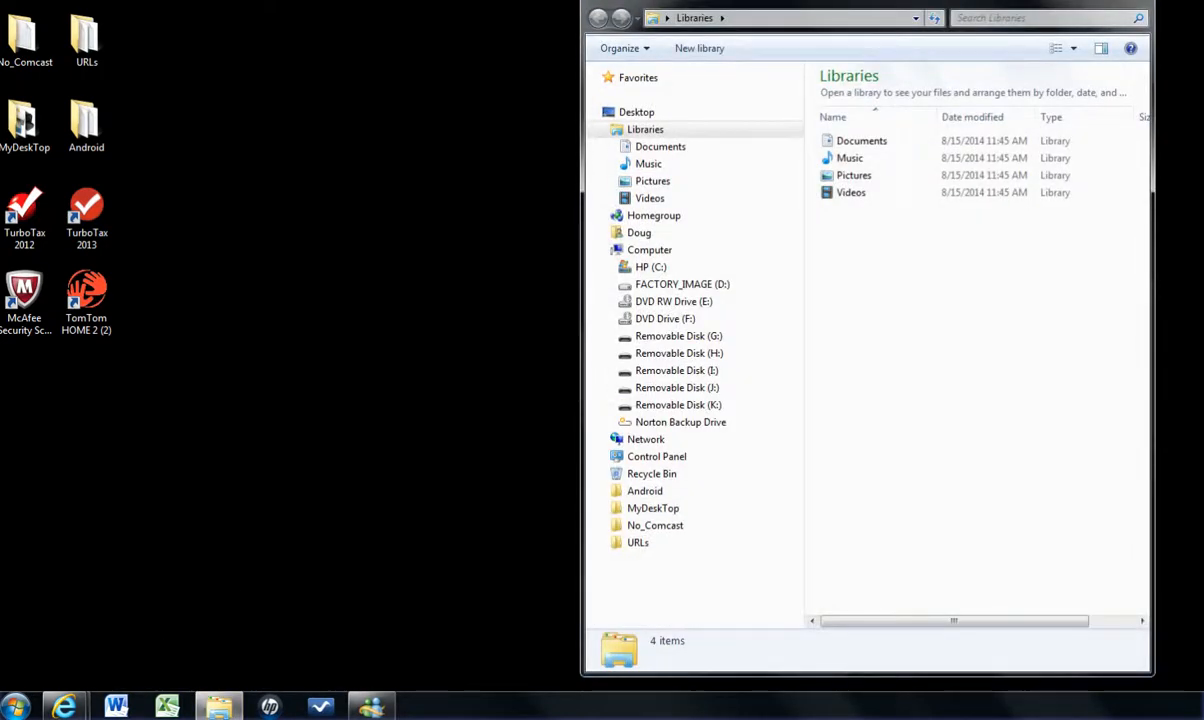
left_click_drag(645, 19, 103, 28)
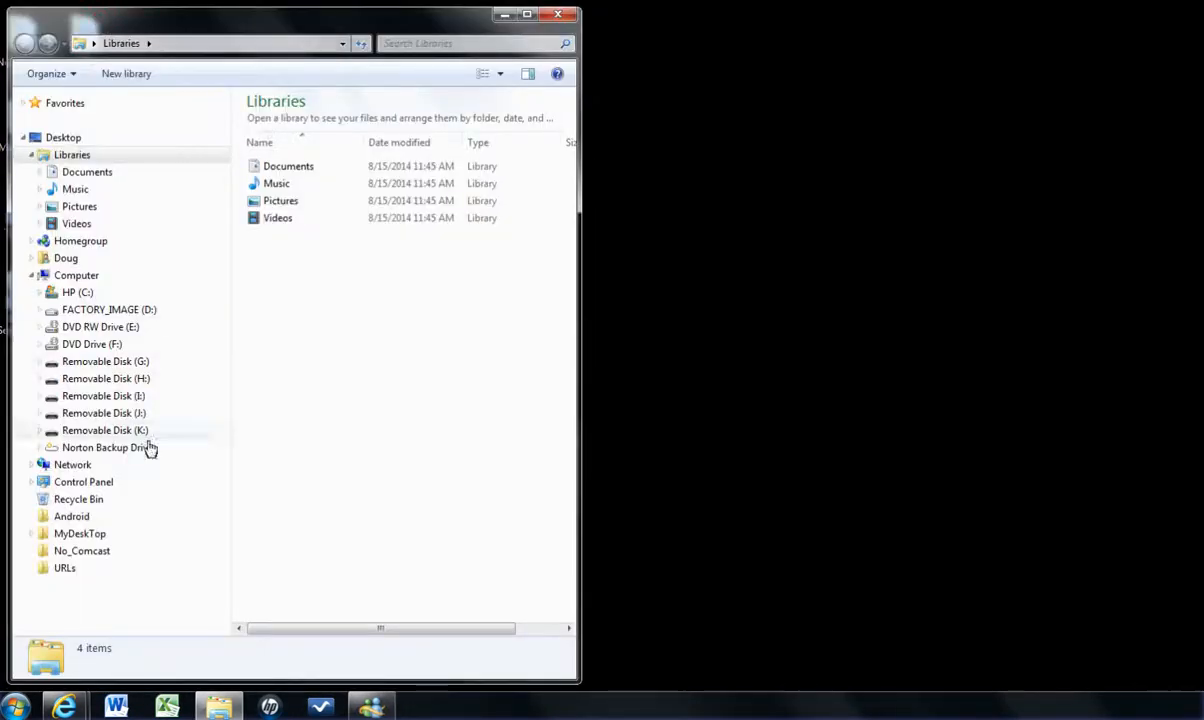
right_click(219, 708)
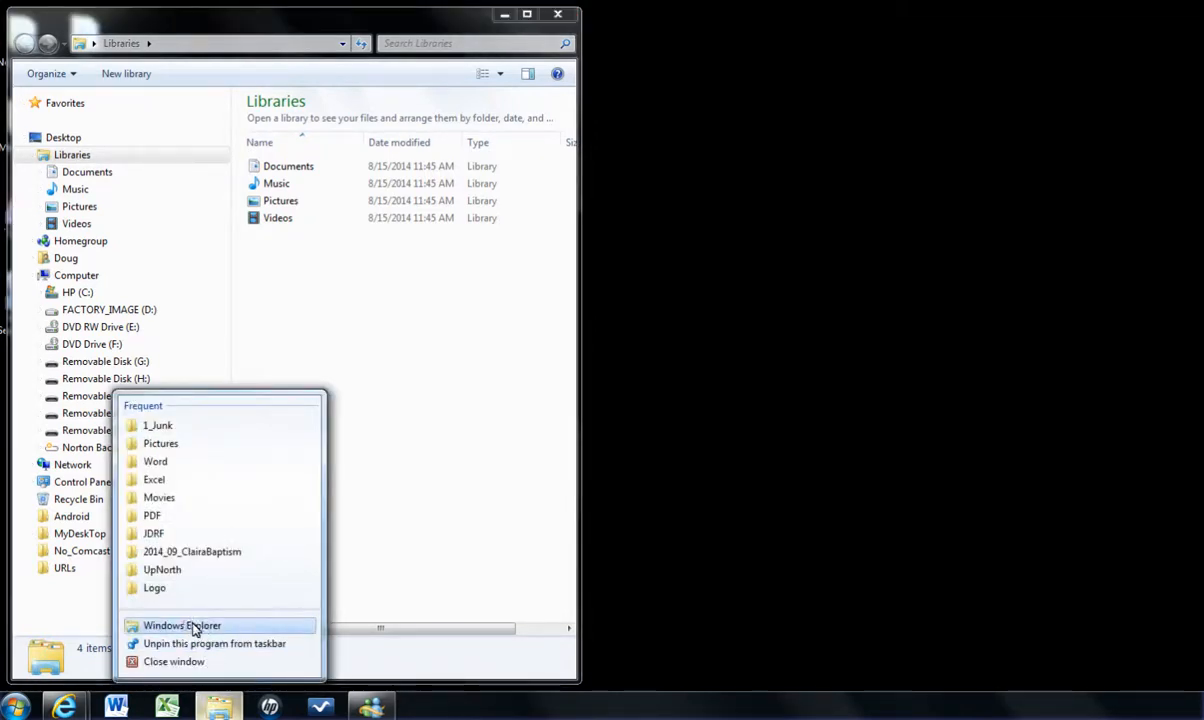
left_click(160, 625)
left_click_drag(312, 0, 868, 16)
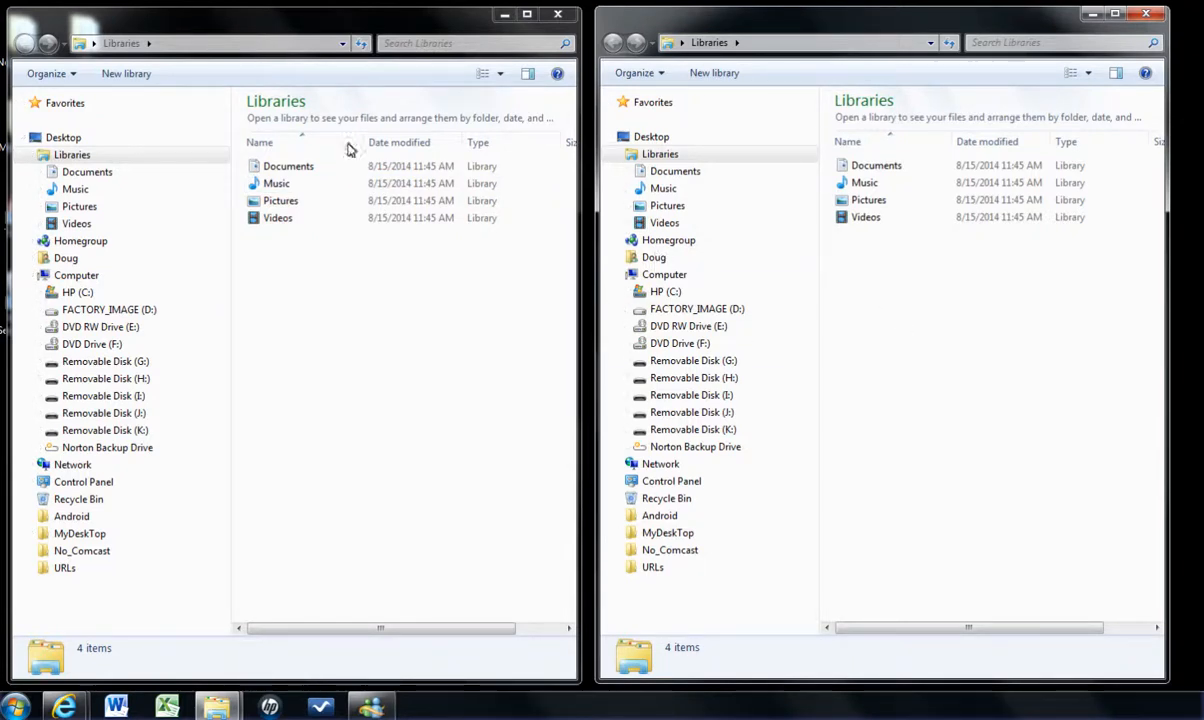
- In the first Explorer window, expand My Documents and Corvette in the Documents library and open the Pictures folder
left_click(88, 157)
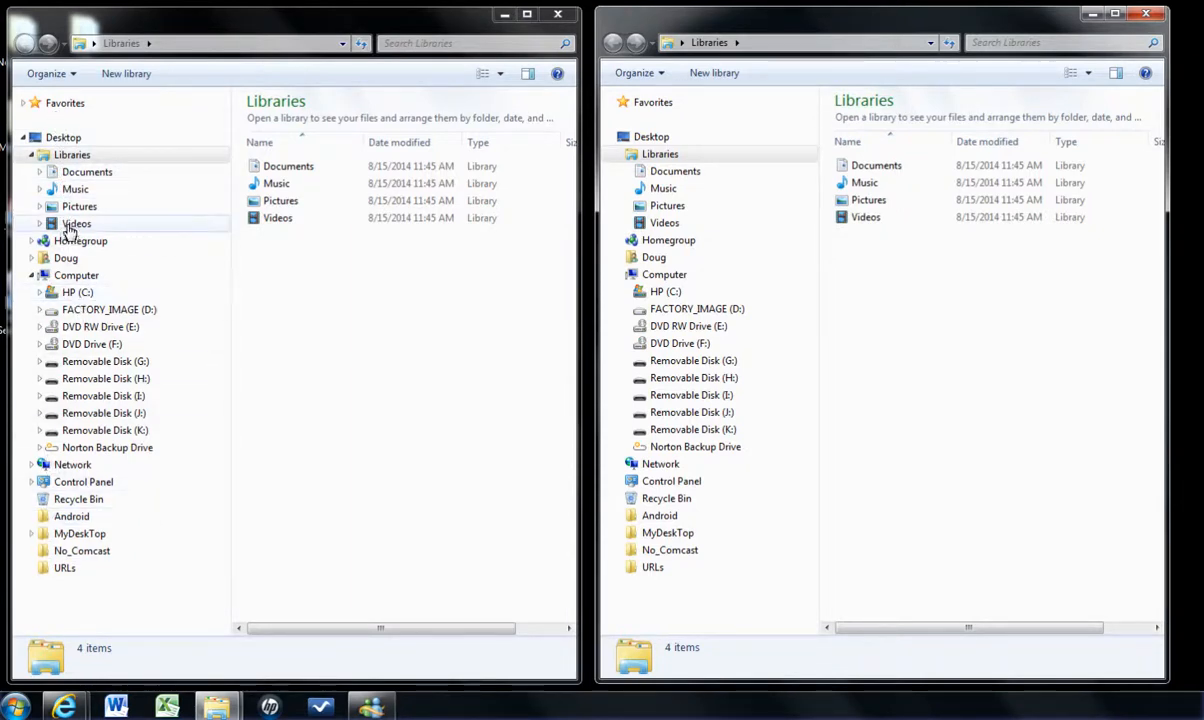
left_click(41, 173)
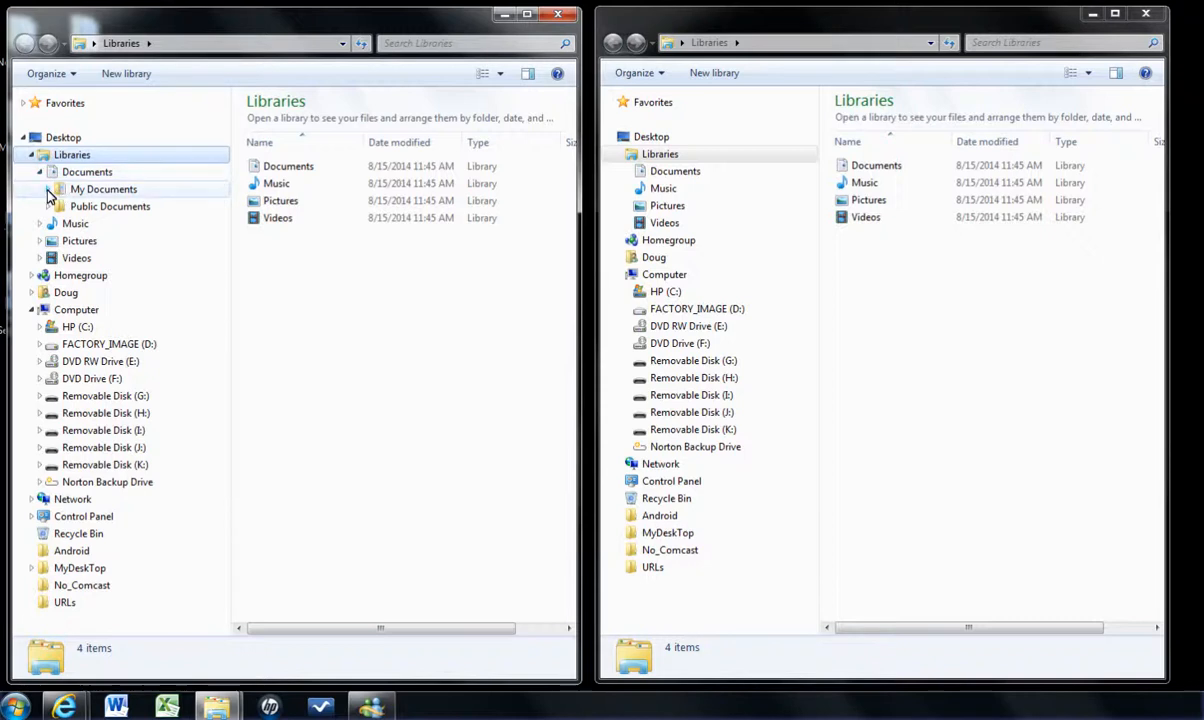
left_click(47, 190)
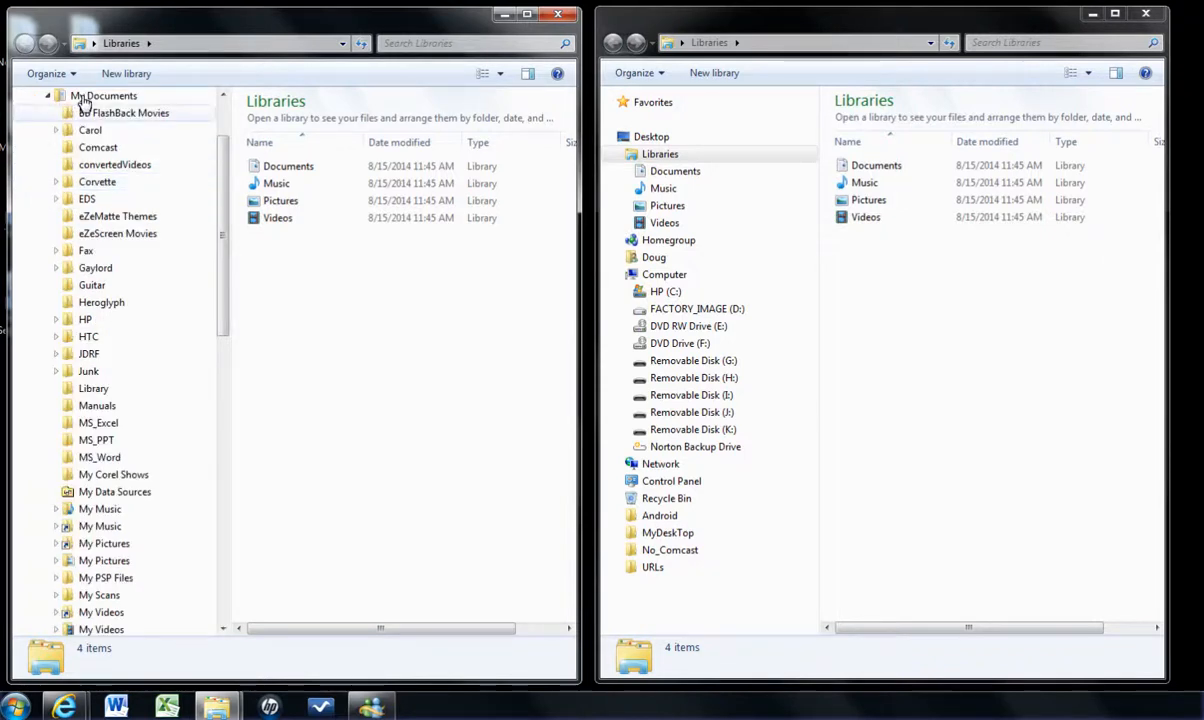
left_click(57, 184)
left_click(65, 200)
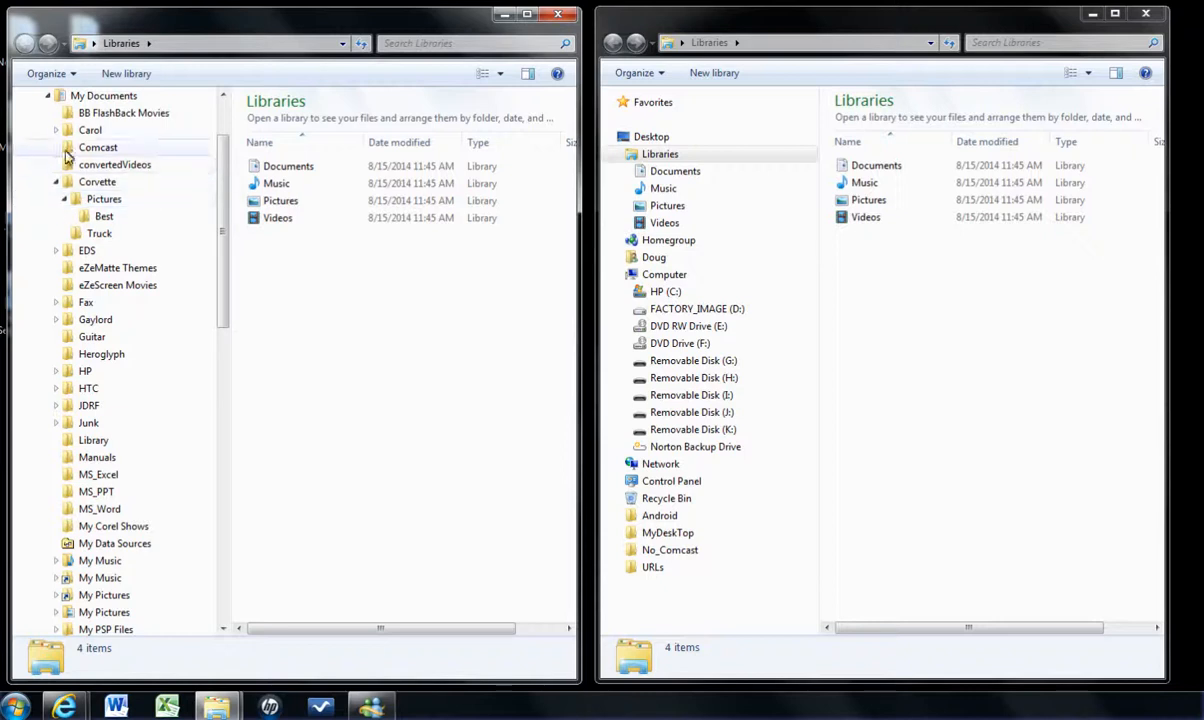
left_click(101, 199)
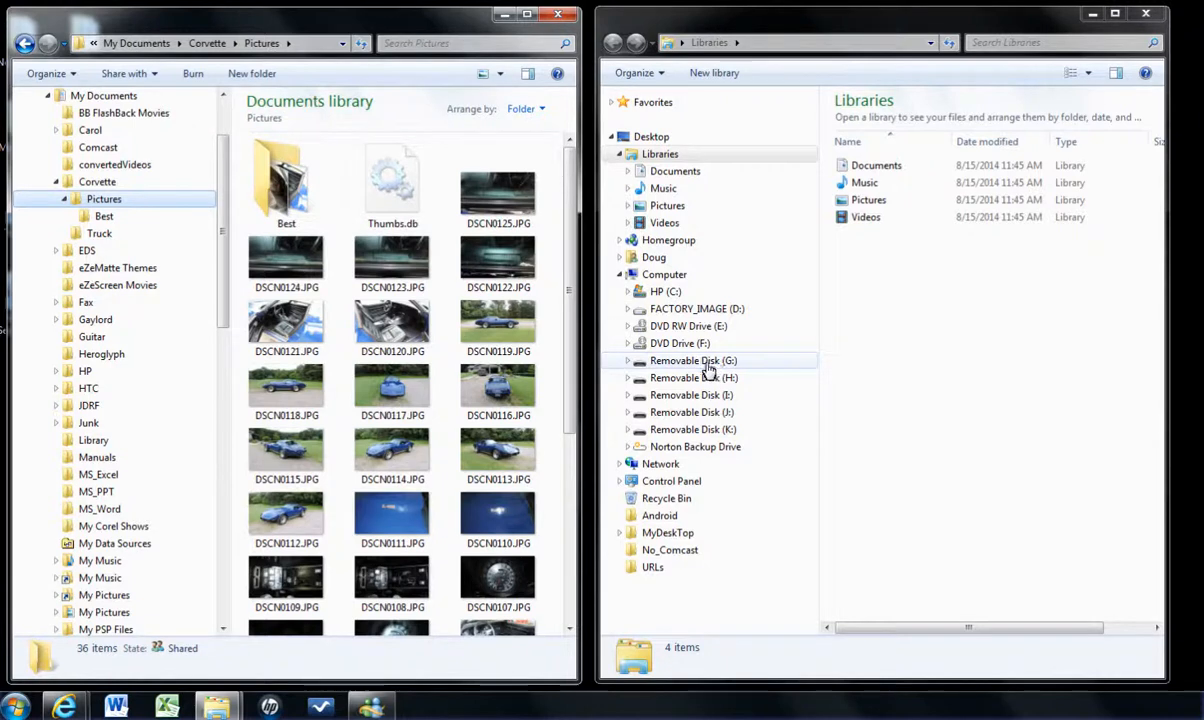
- In the second Explorer window, create a folder named Corvette on Removable Disk (G:) and open it
left_click(629, 363)
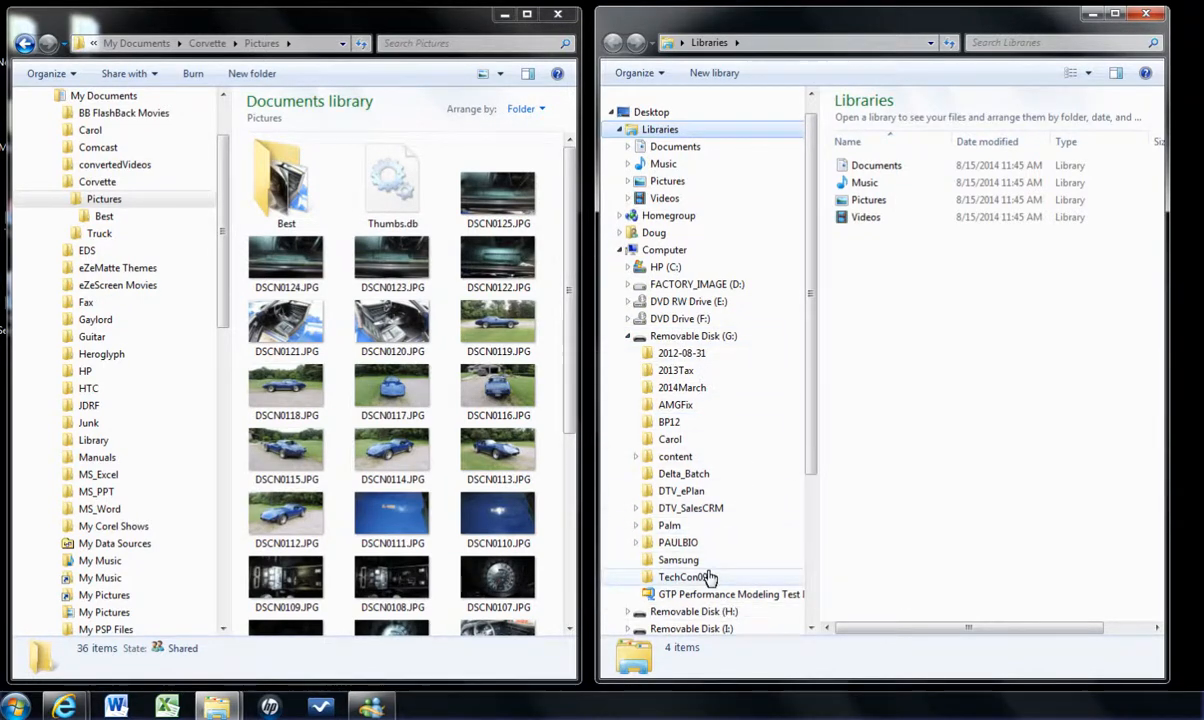
left_click(696, 340)
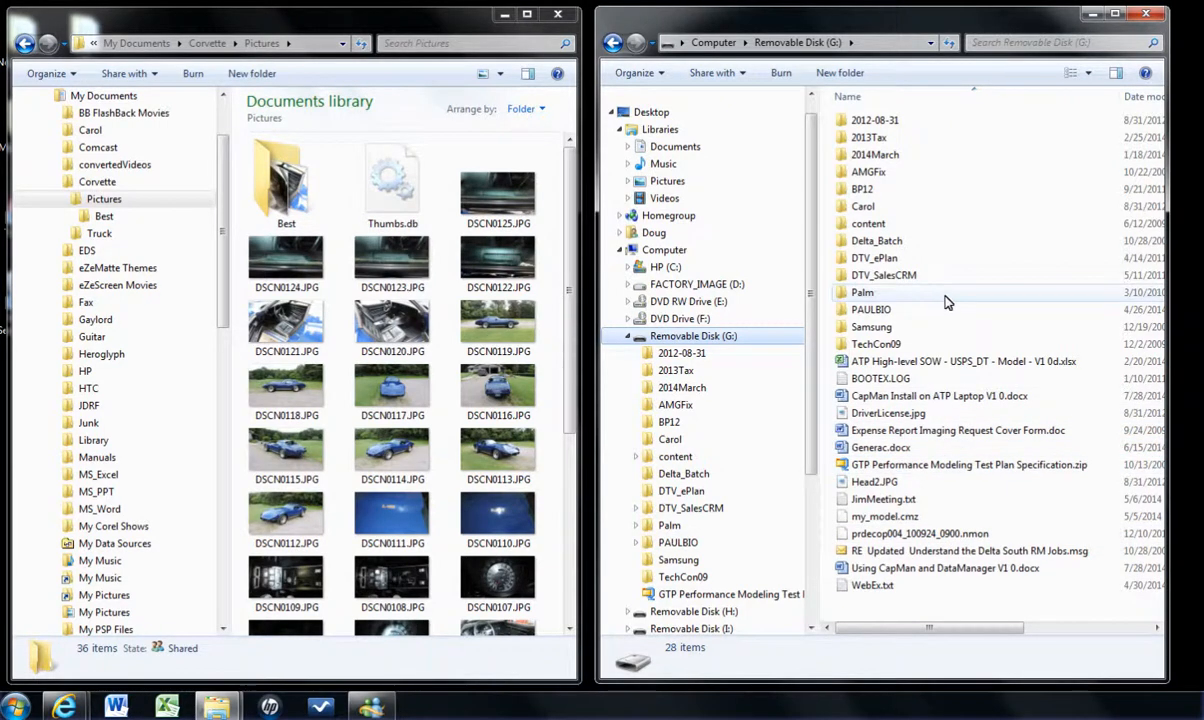
right_click(988, 247)
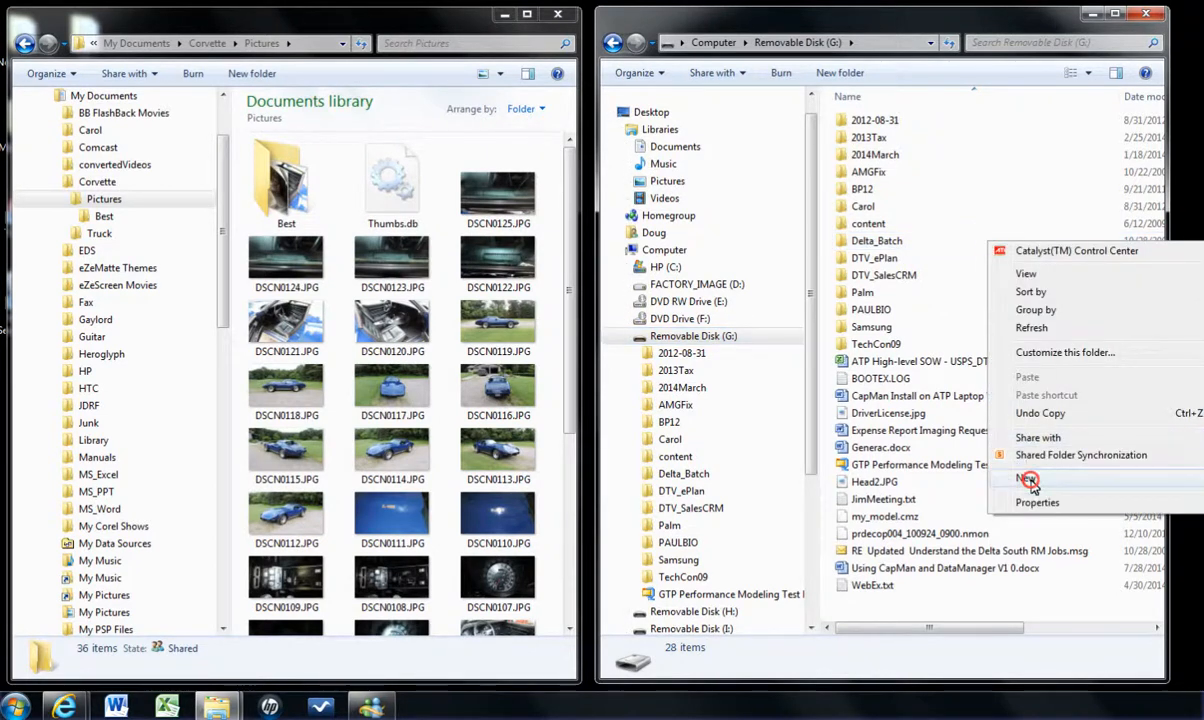
left_click(1202, 479)
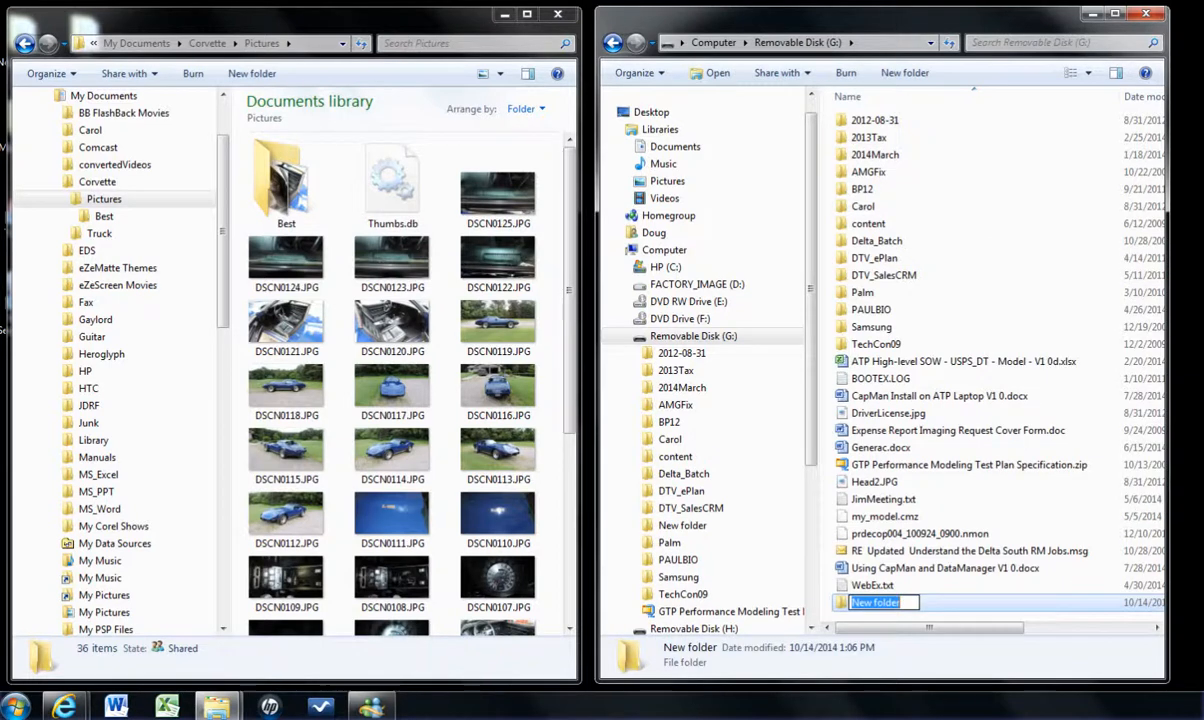
type("Corvette")
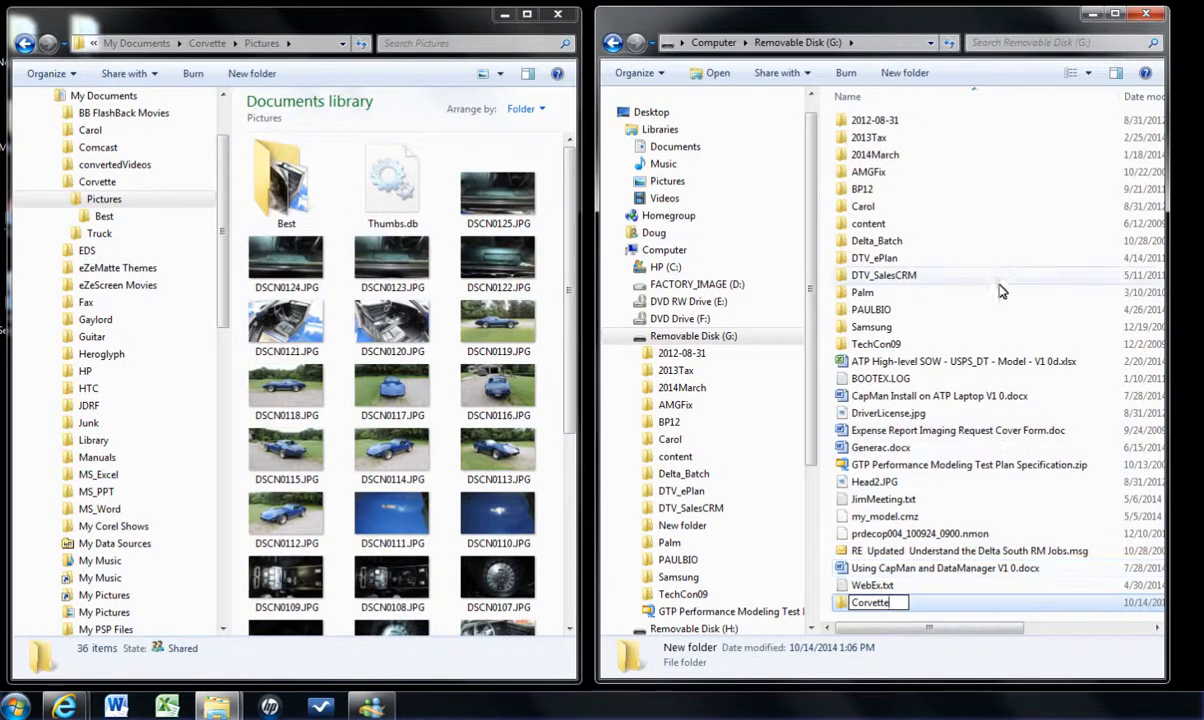
left_click(1010, 271)
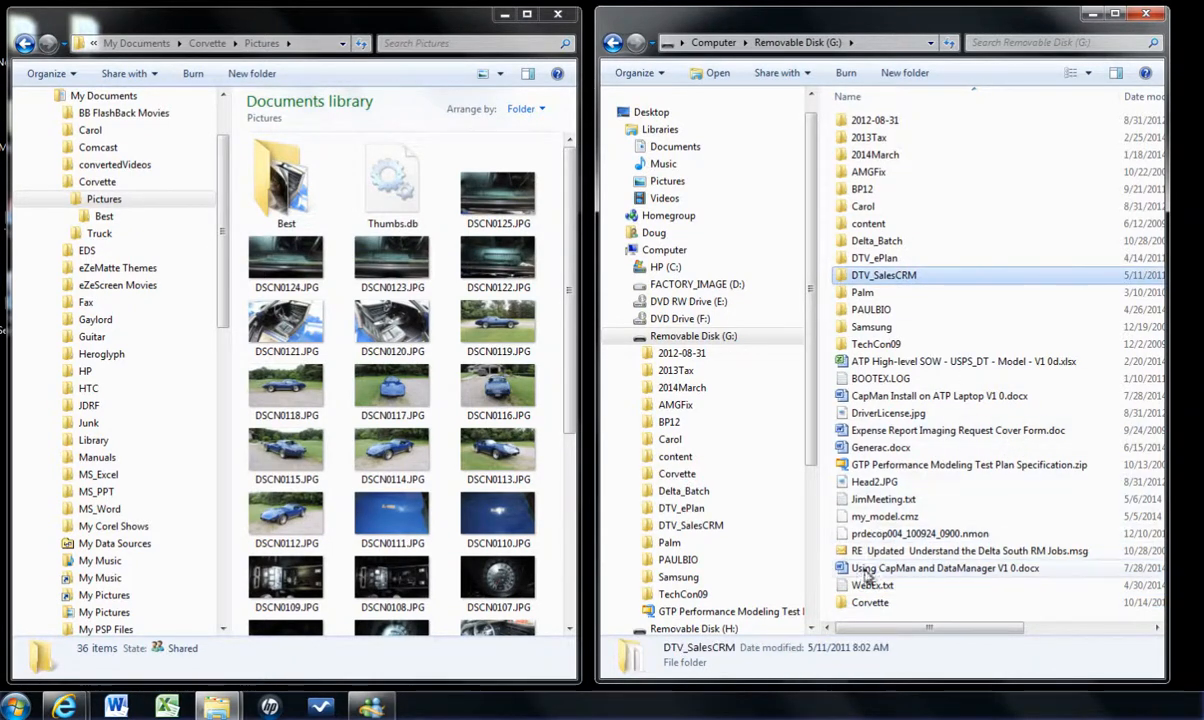
left_click(868, 604)
double_click(868, 604)
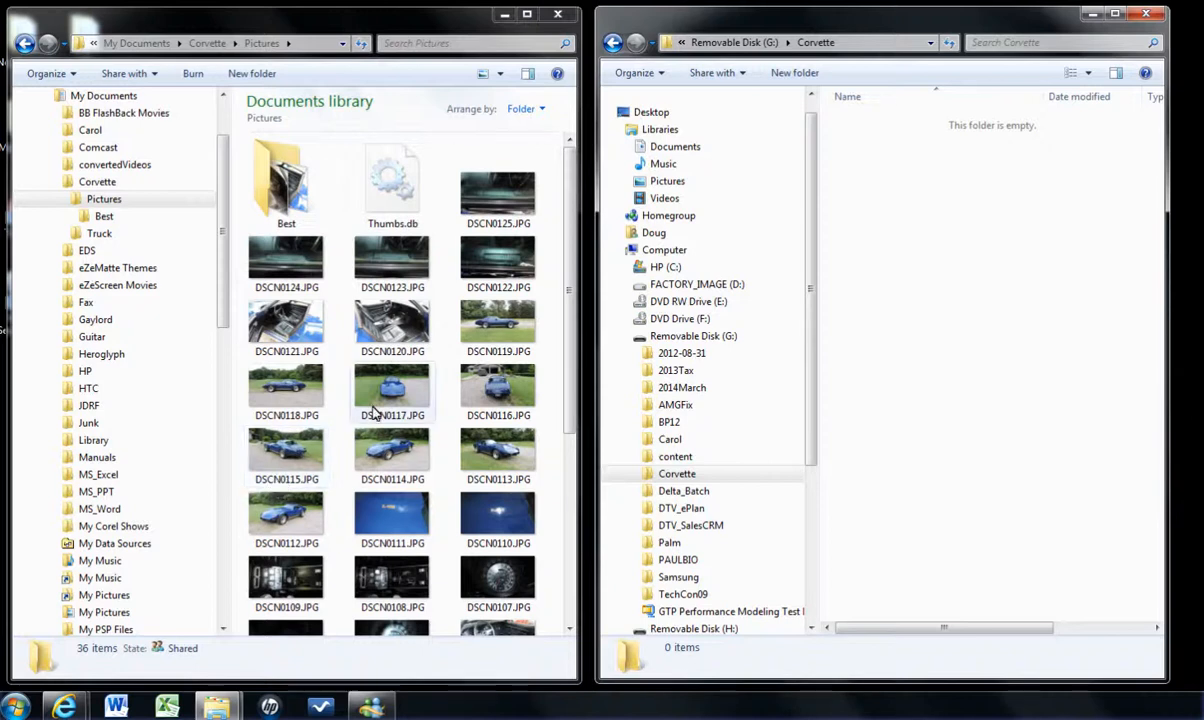
- Copy the eight pictures DSCN0112.JPG through DSCN0119.JPG from the Pictures folder into the Corvette folder on Removable Disk (G:)
left_click(497, 330)
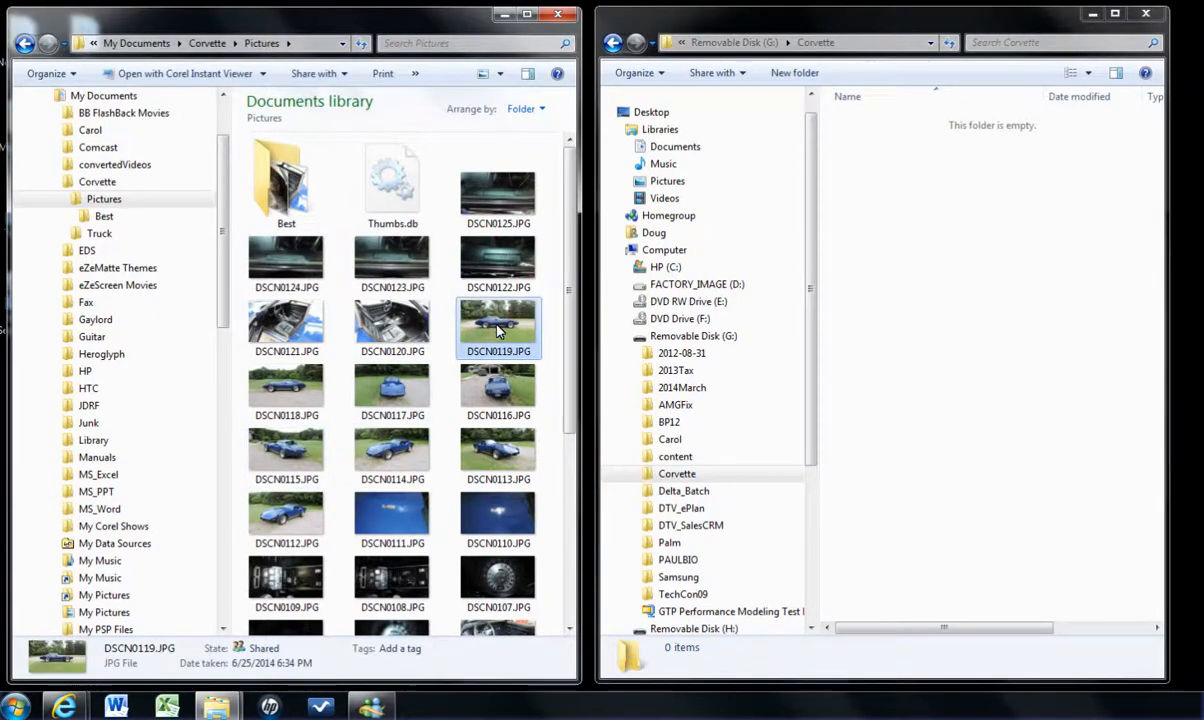
left_click(299, 396)
left_click(353, 372, "ctrl")
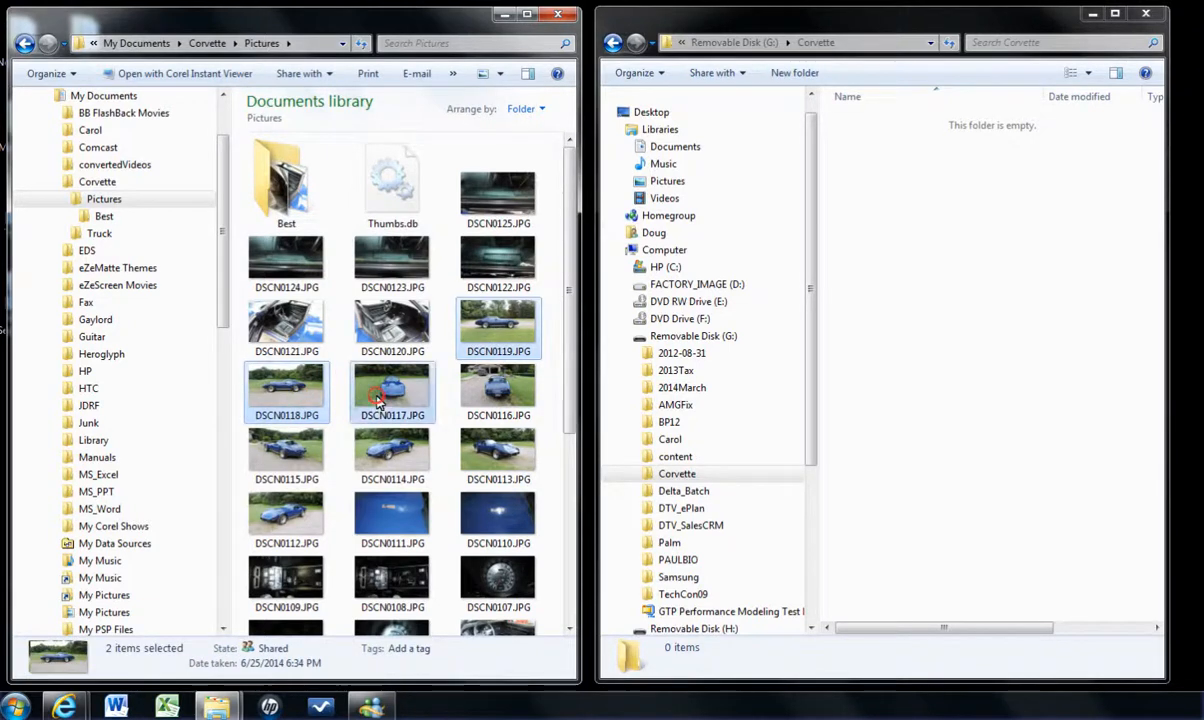
left_click(490, 396, "ctrl")
left_click(258, 428, "ctrl")
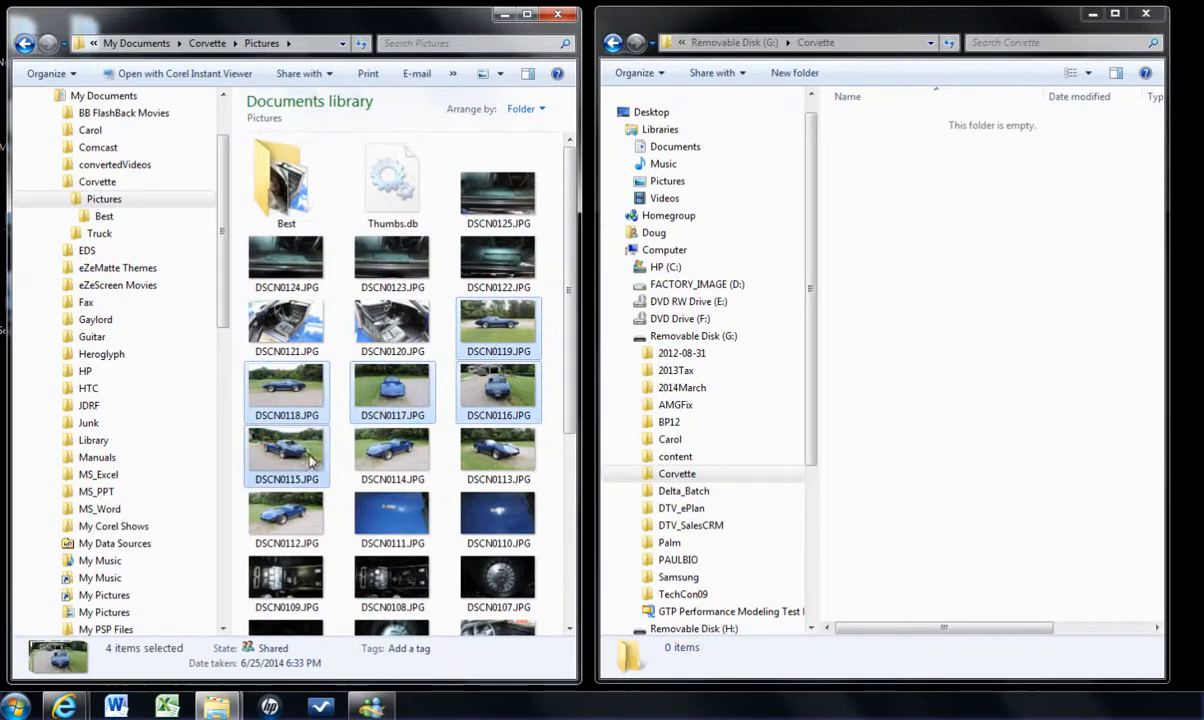
left_click(385, 456, "ctrl")
left_click(478, 460, "ctrl")
left_click(296, 512, "ctrl")
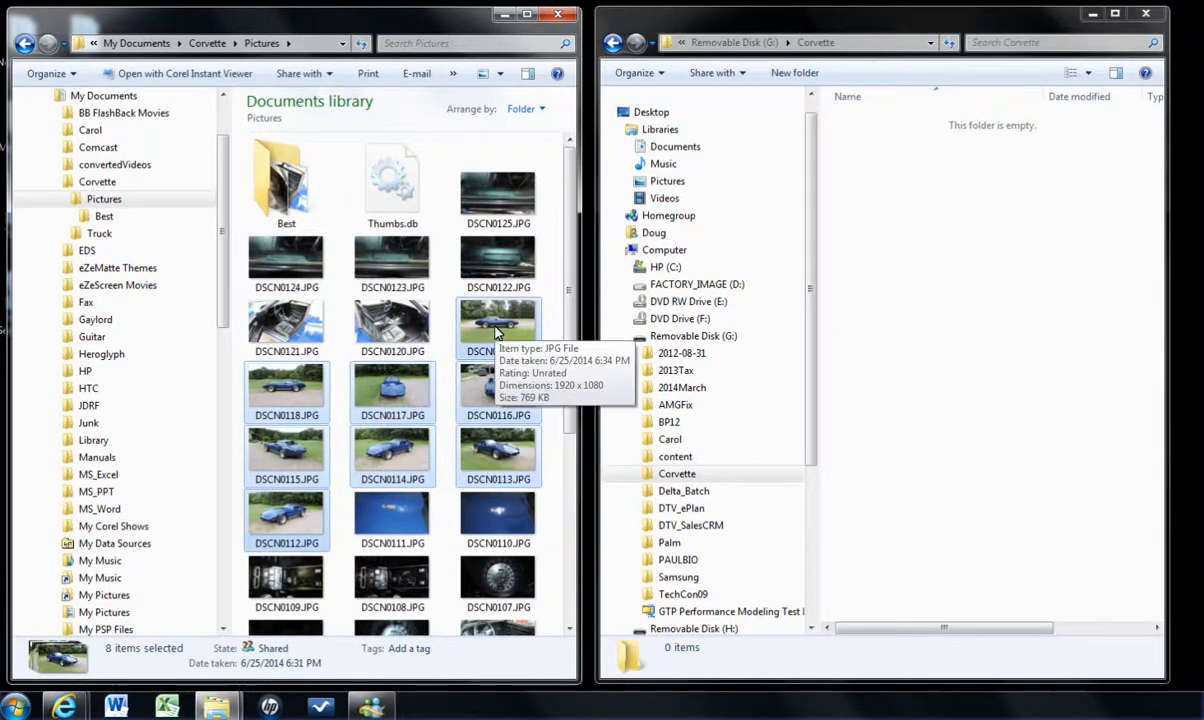
left_click_drag(497, 333, 933, 335)
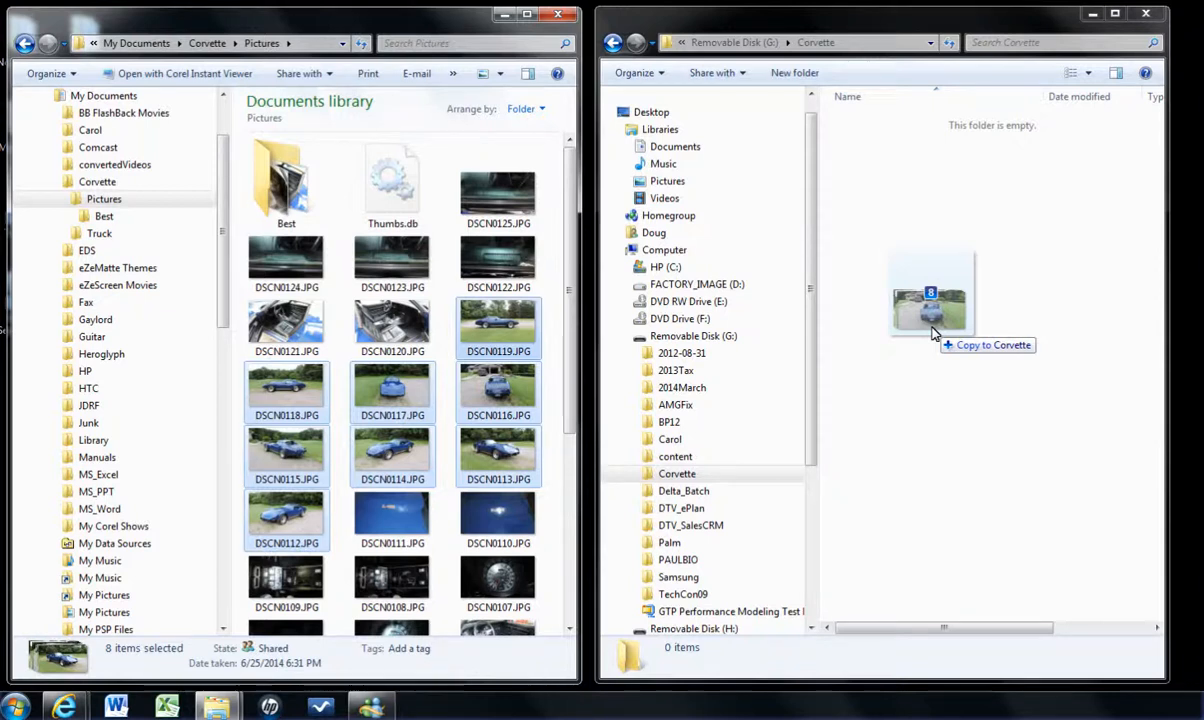
left_click_drag(932, 333, 932, 328)
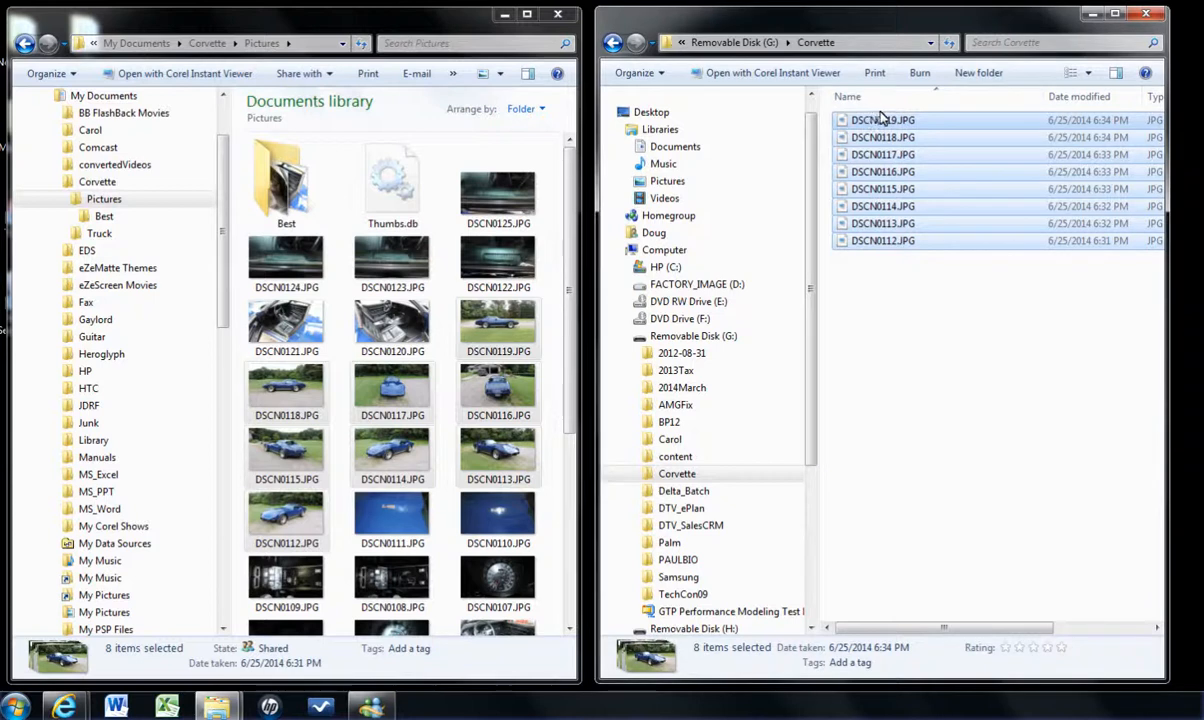
- Display the files in the removable disk's Corvette folder as large icons
right_click(896, 321)
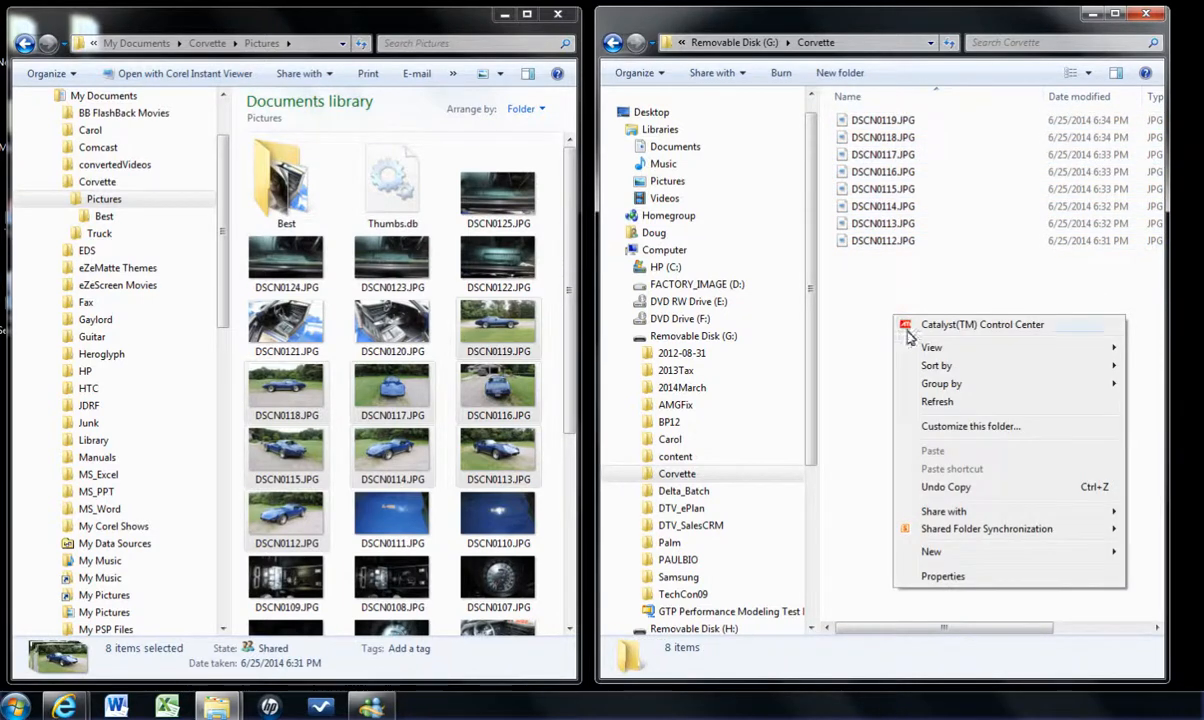
mouse_move(933, 350)
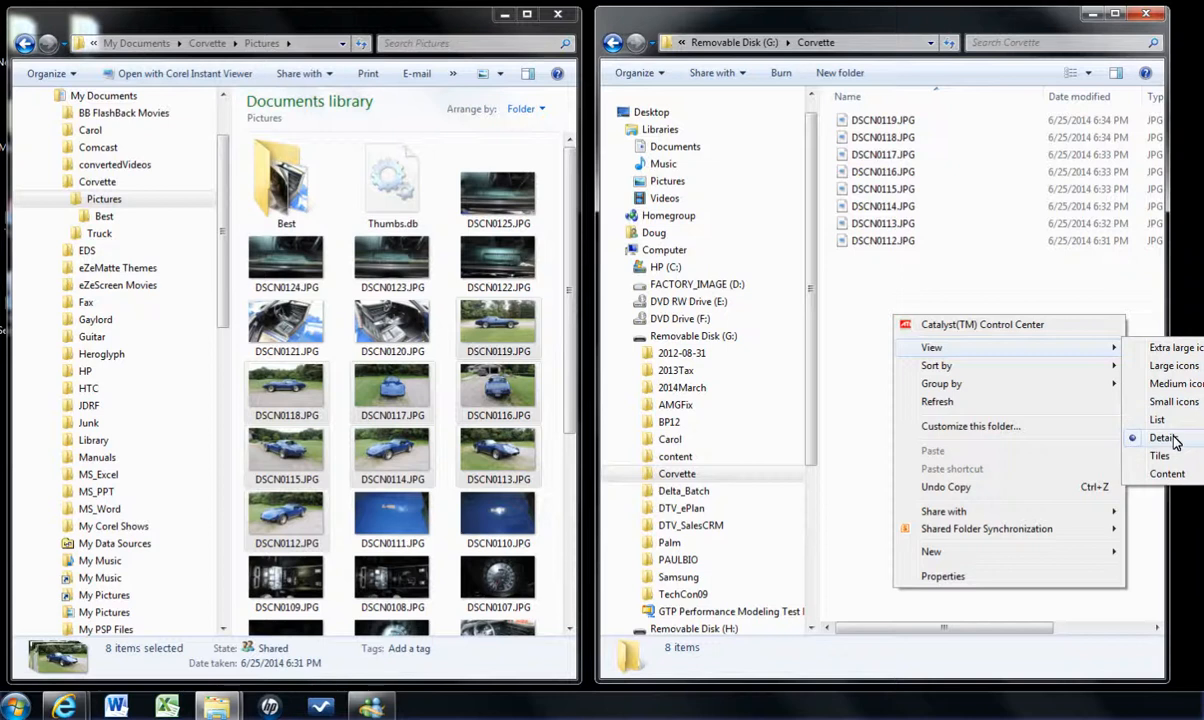
left_click(1165, 368)
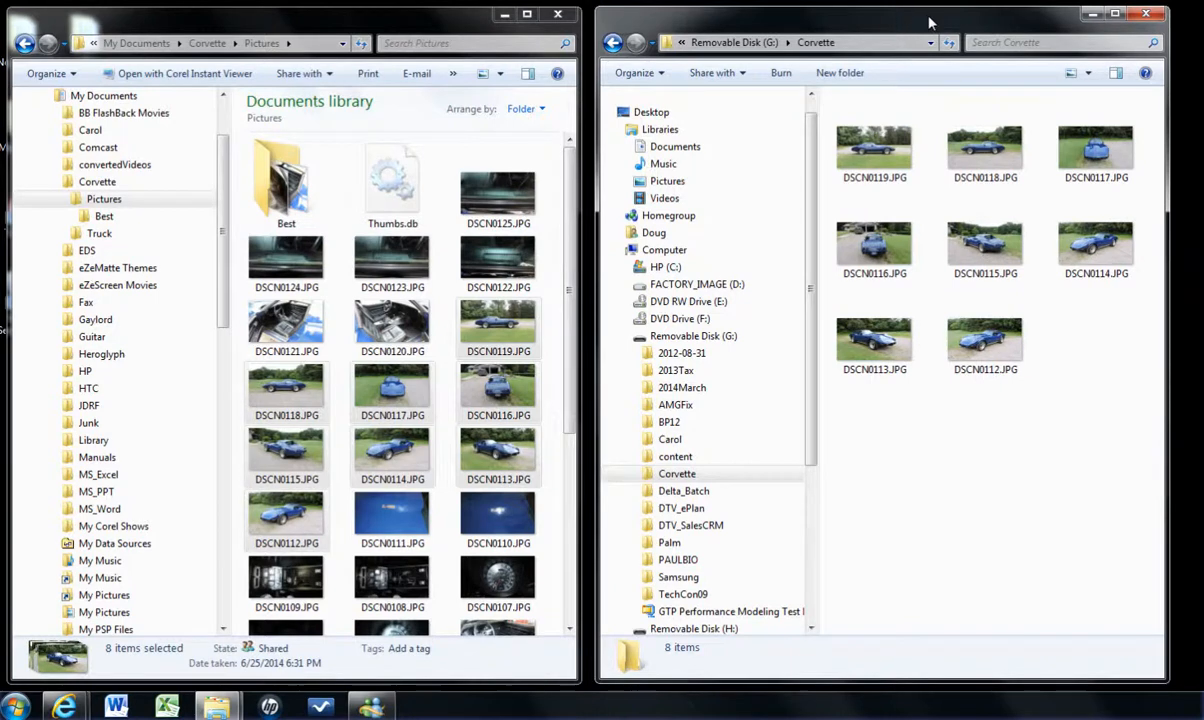
- Review the contents of the Best subfolder in Pictures and copy the whole folder into Corvette on Removable Disk (G:)
left_click(91, 202)
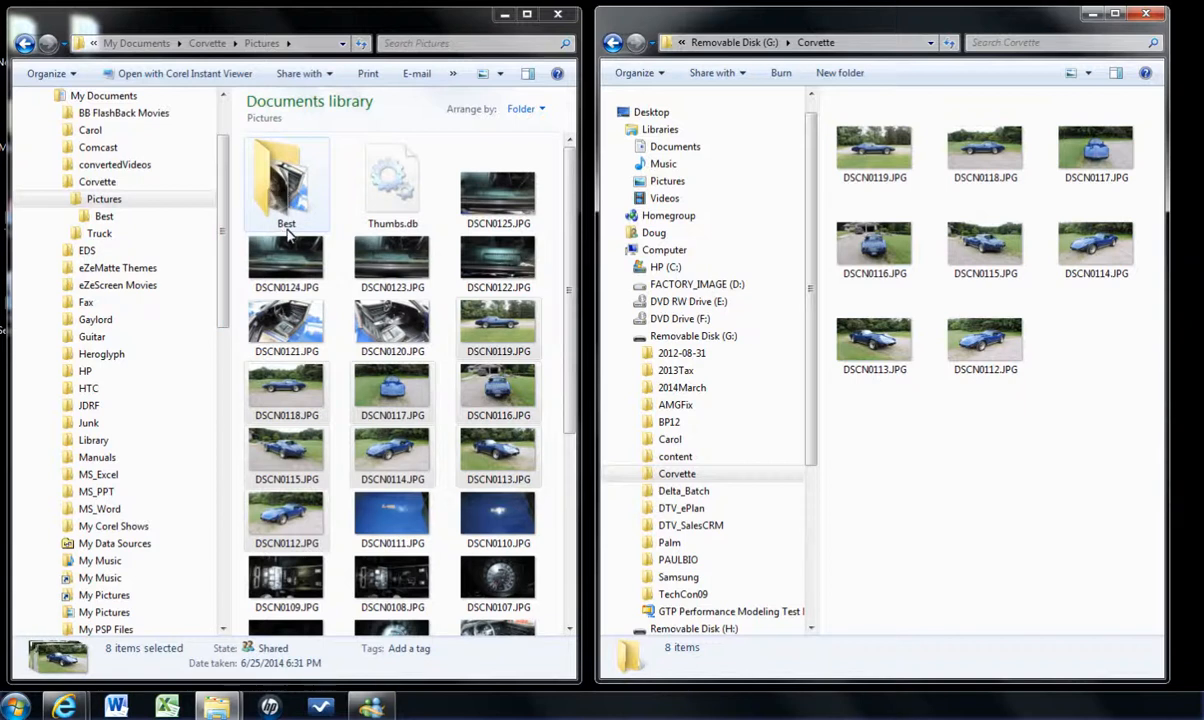
double_click(281, 187)
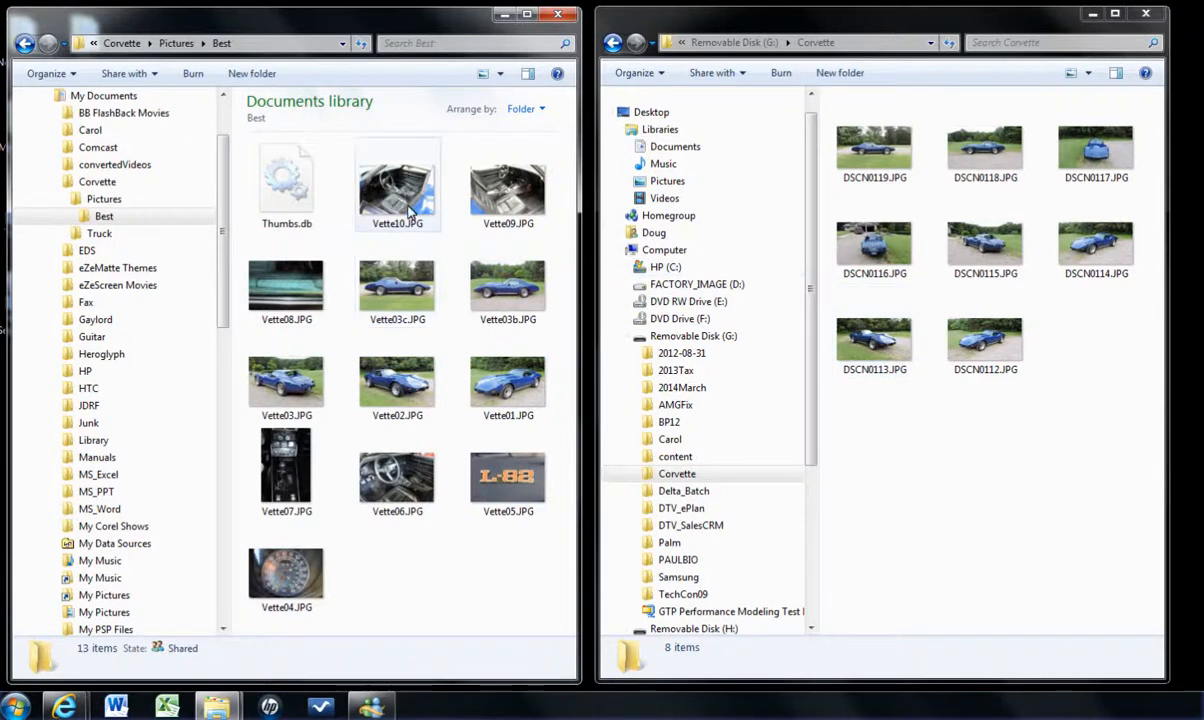
mouse_move(408, 212)
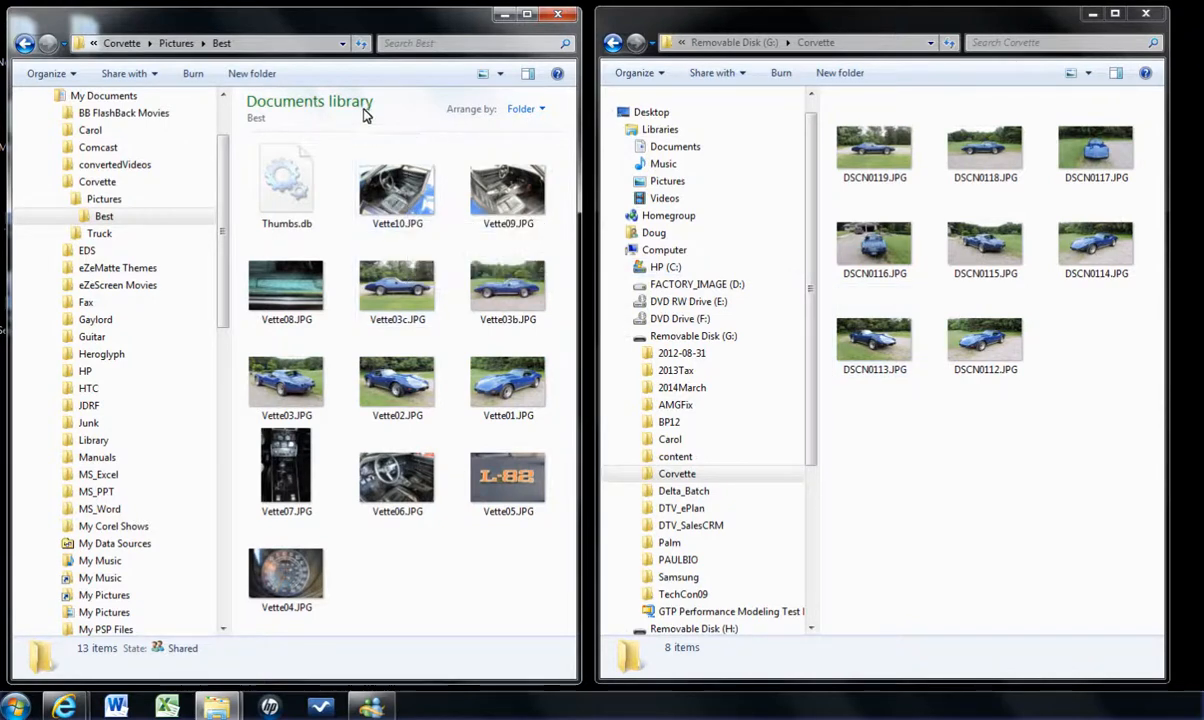
left_click(24, 45)
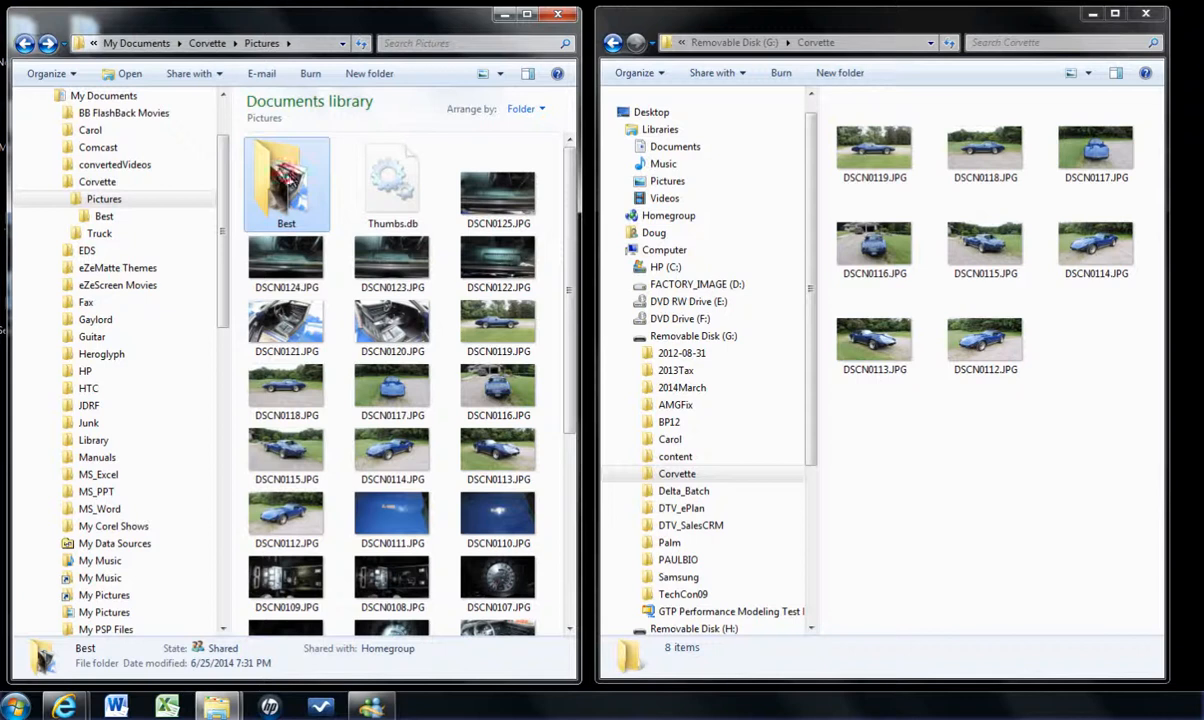
left_click_drag(287, 177, 1008, 477)
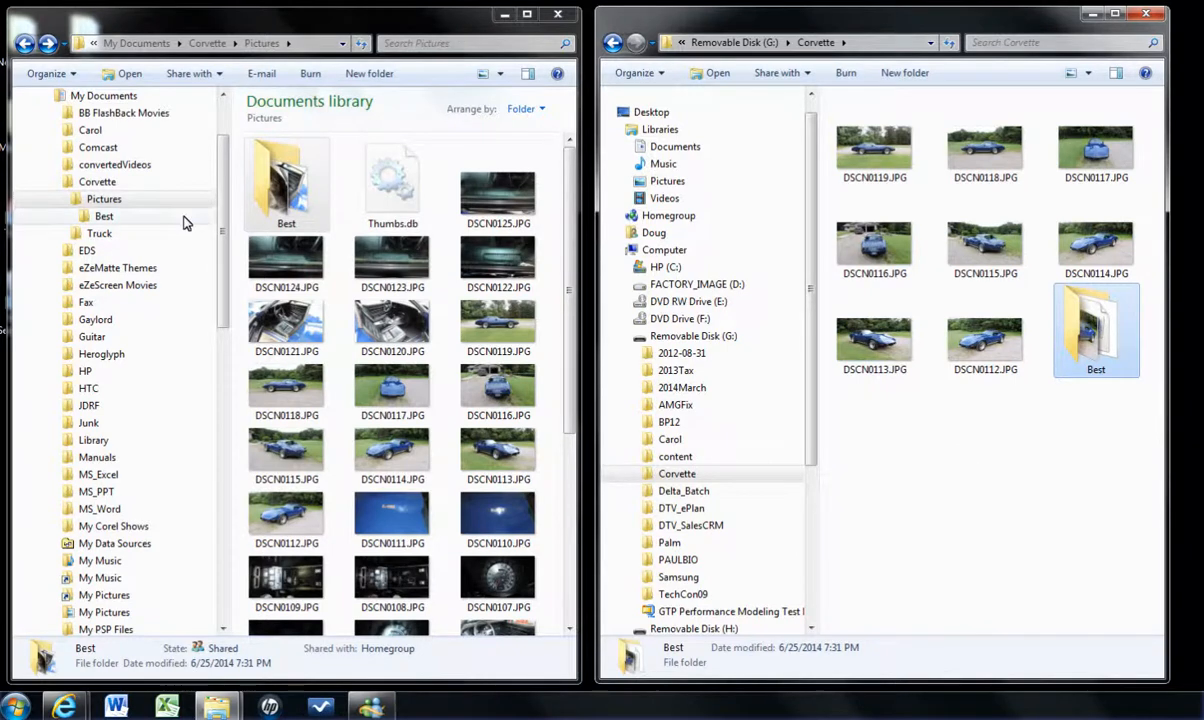
- Check the contents of the original Best folder and its copy on Removable Disk (G:), returning each window to its parent folder
double_click(272, 195)
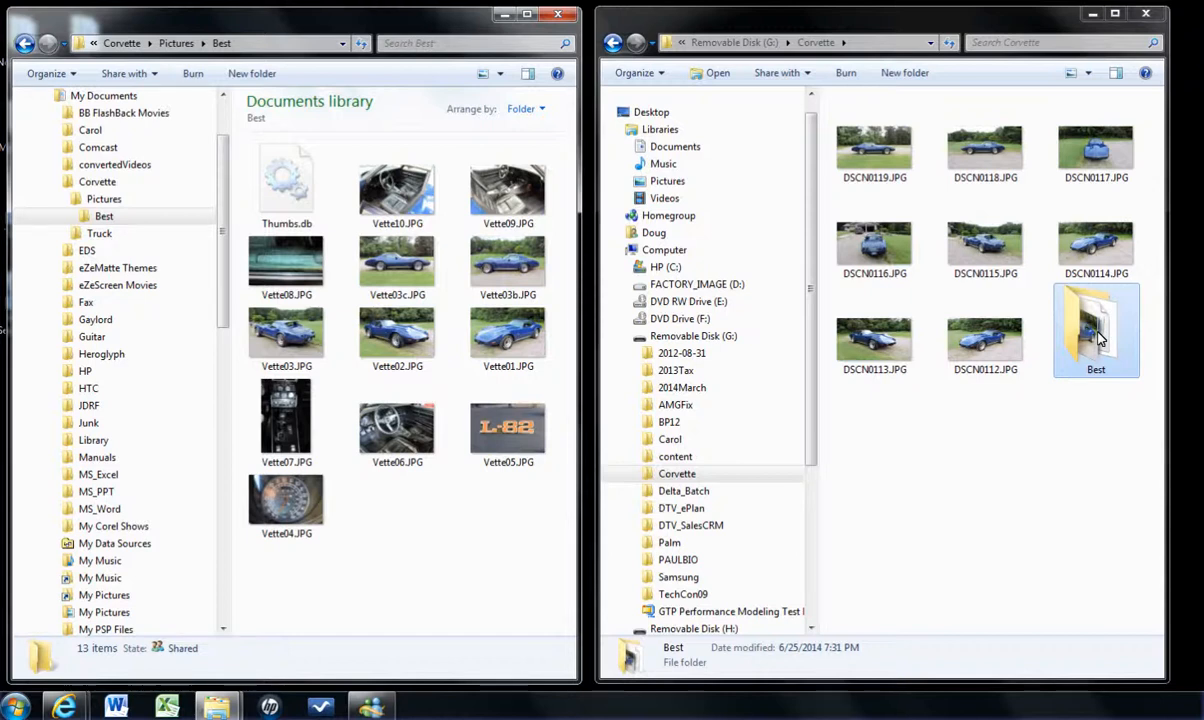
left_click(25, 43)
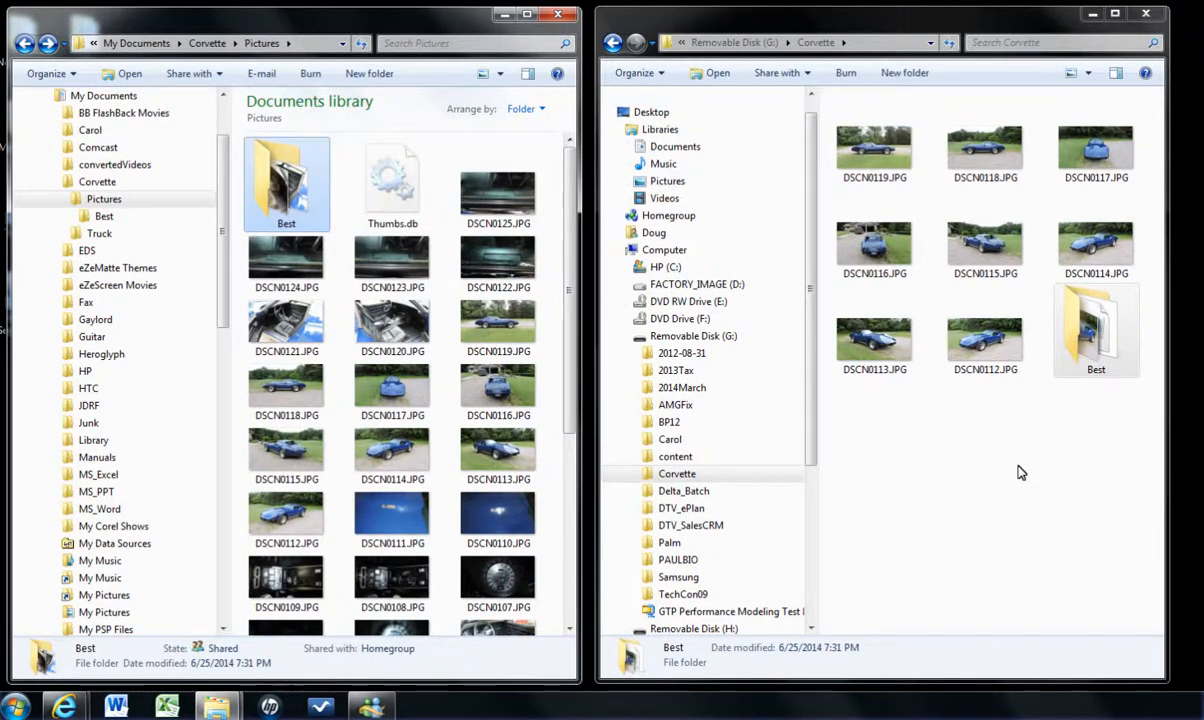
double_click(1092, 335)
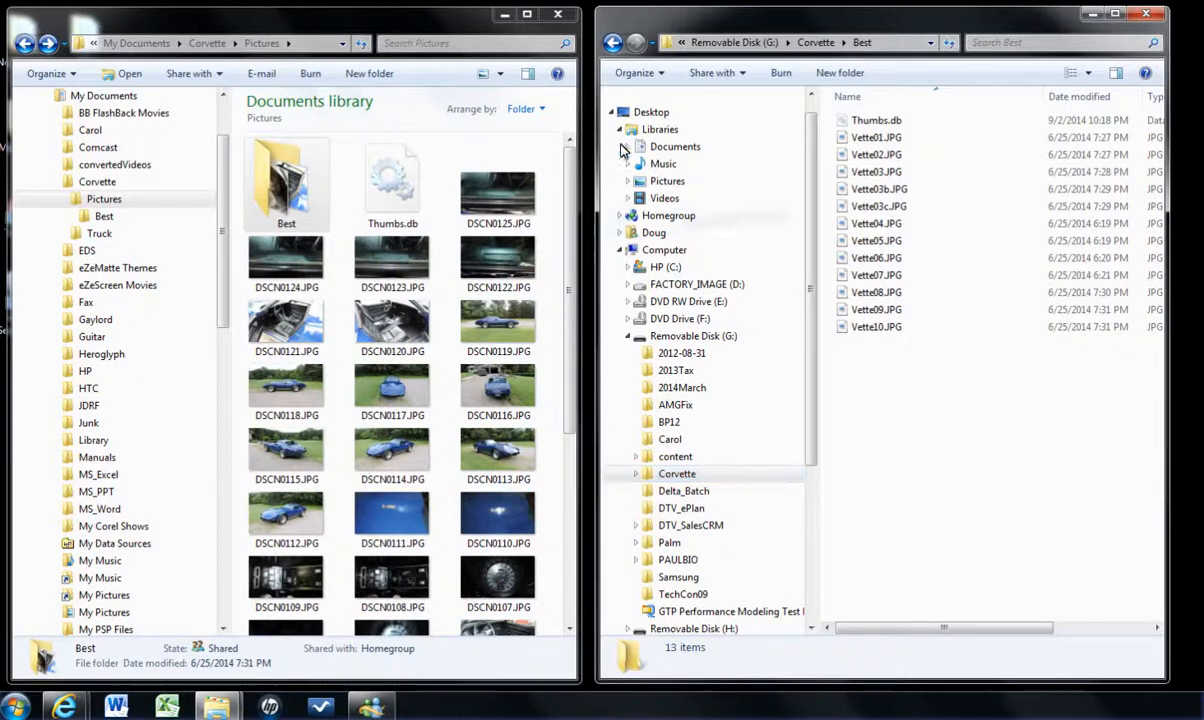
left_click(614, 42)
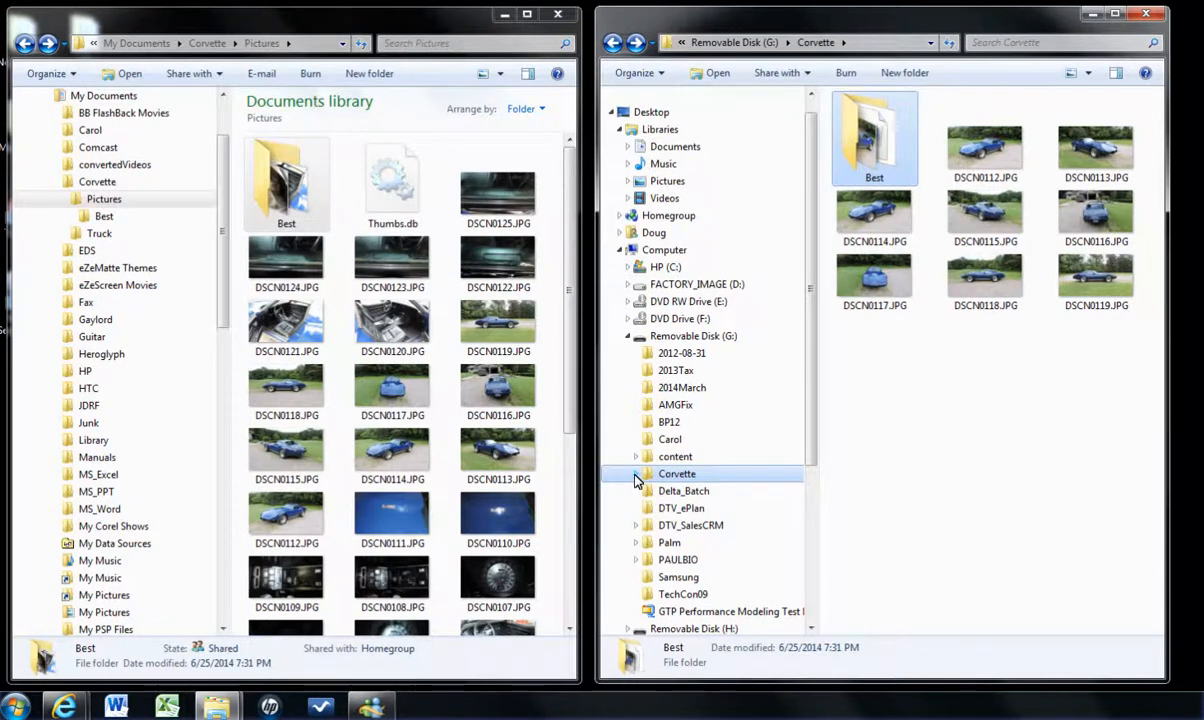
- Open the Best subfolder of Corvette on Removable Disk (G:) from the folder tree and show its files as large icons
left_click(636, 475)
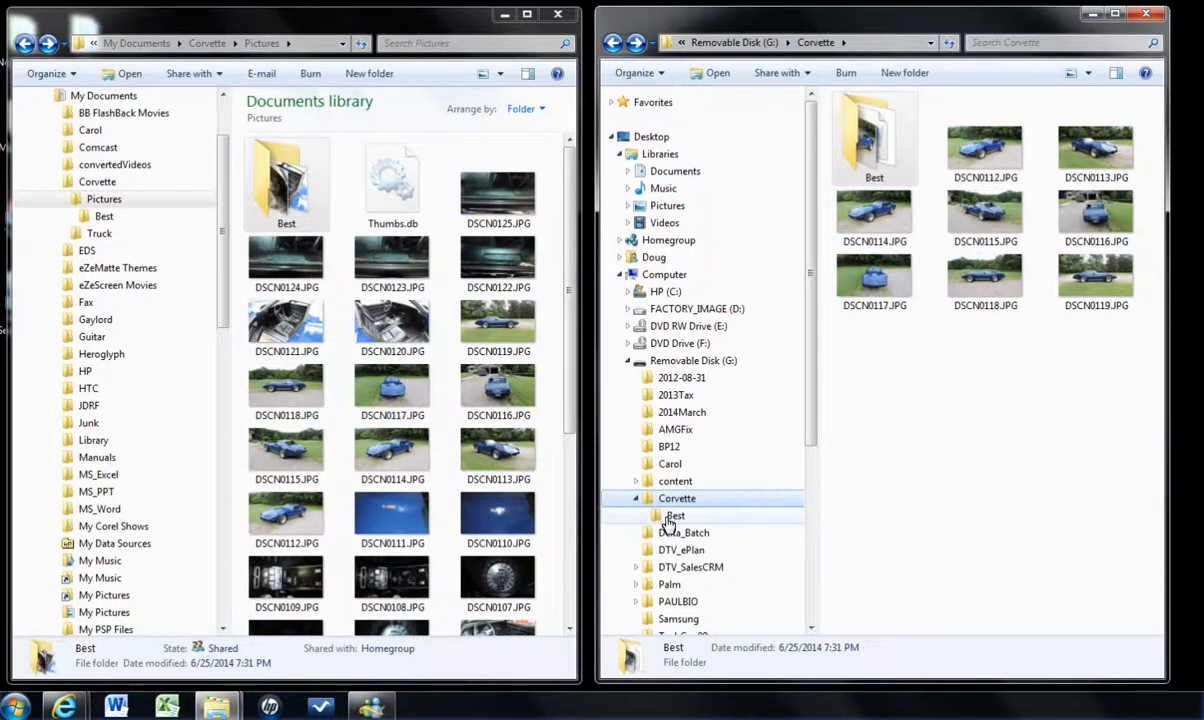
left_click(659, 518)
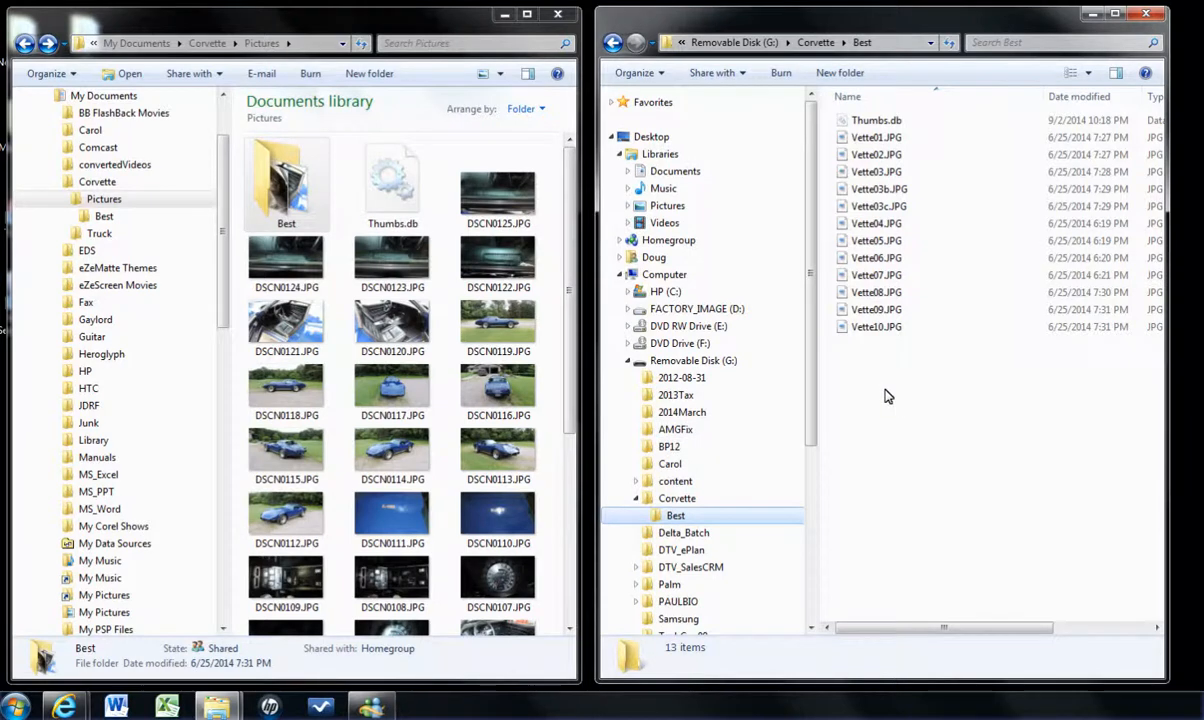
right_click(931, 421)
mouse_move(990, 451)
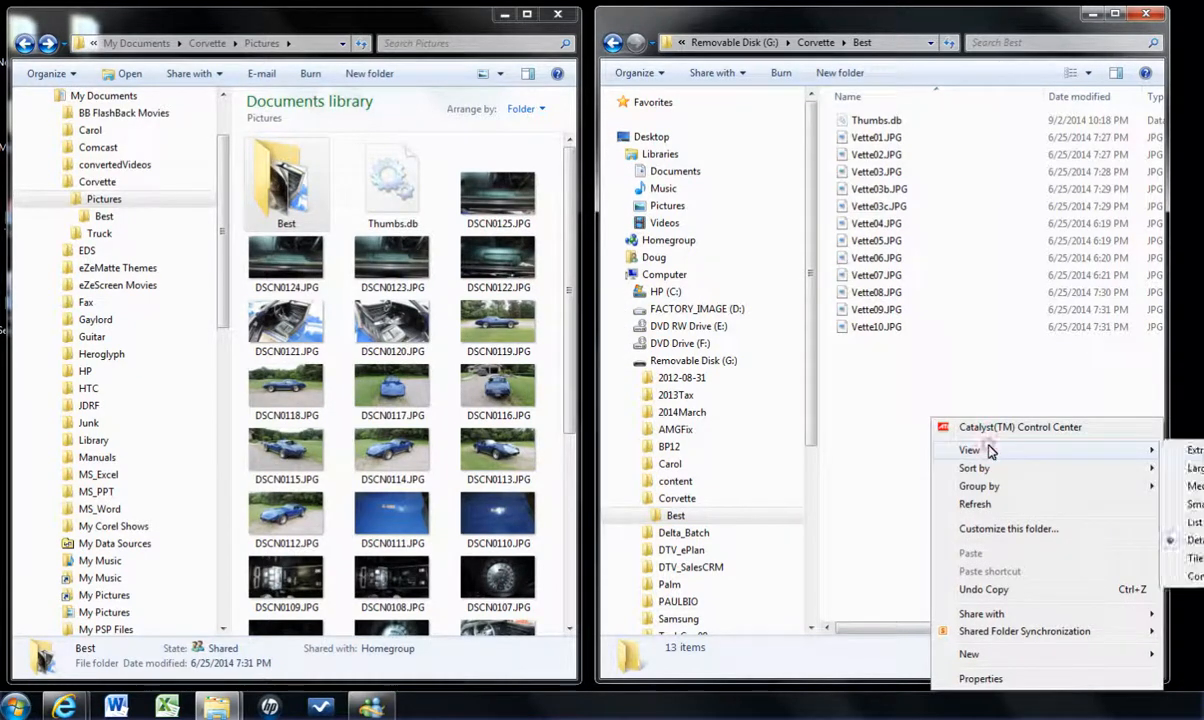
left_click(1193, 468)
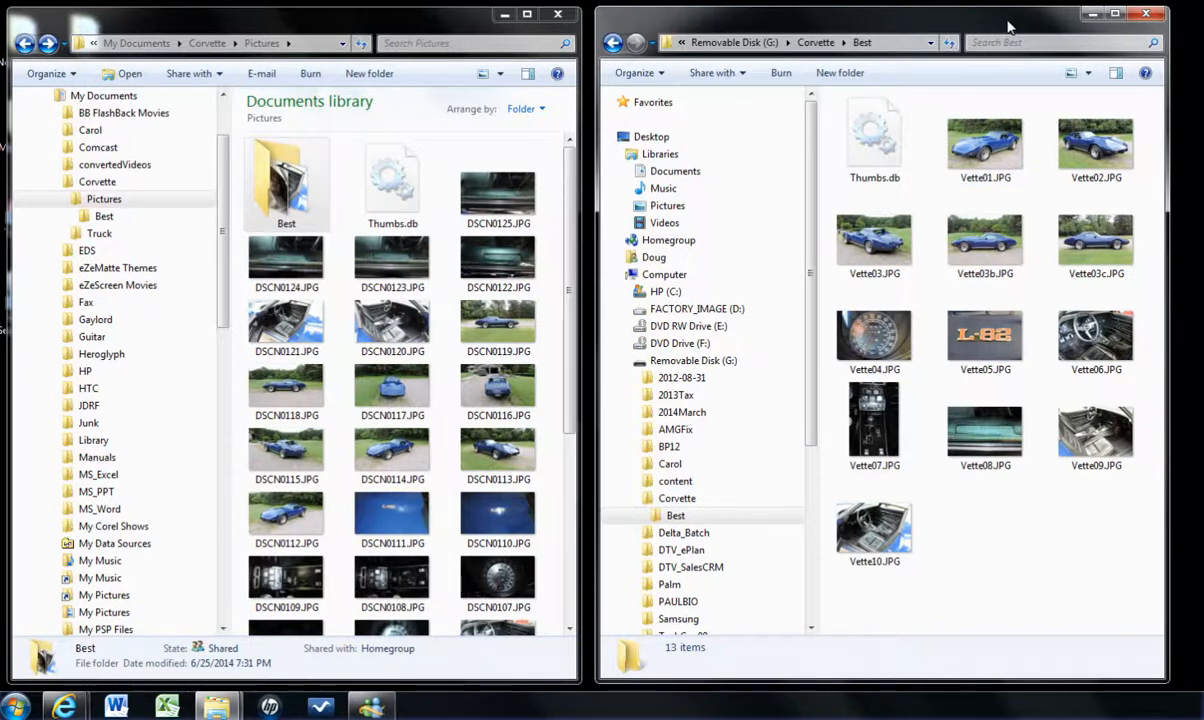
- Close the window showing the removable disk and widen the remaining Pictures window to show more thumbnails per row
left_click(1148, 14)
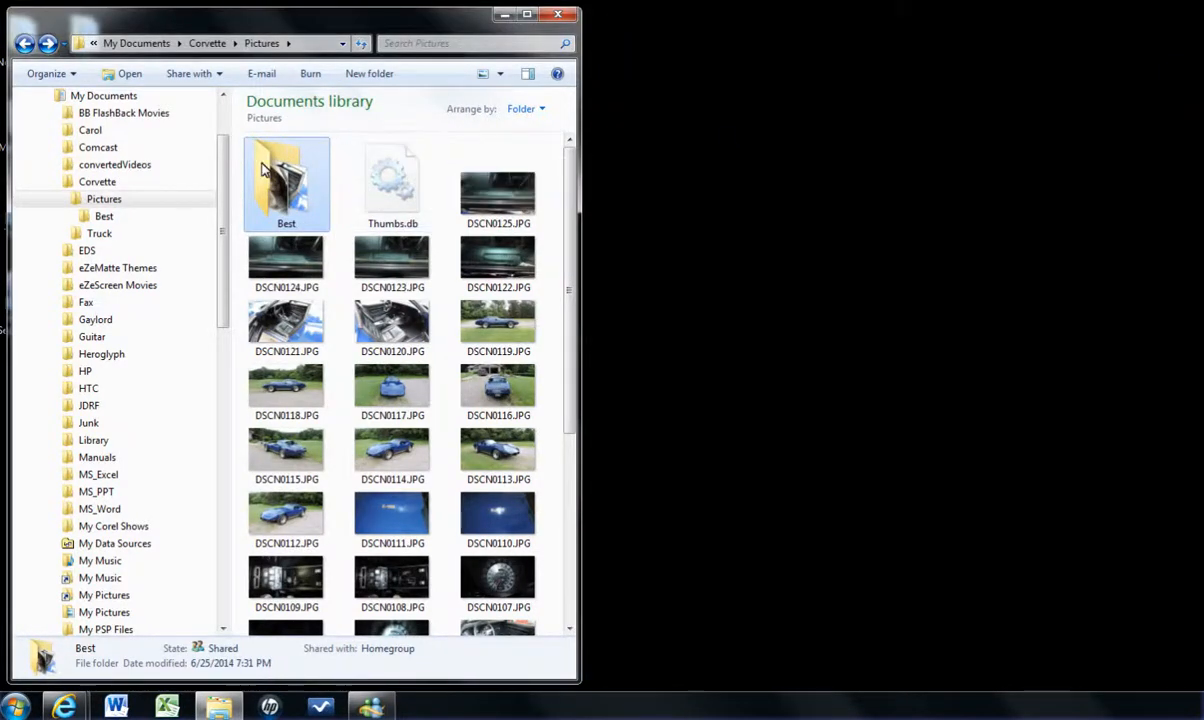
left_click_drag(221, 255, 222, 212)
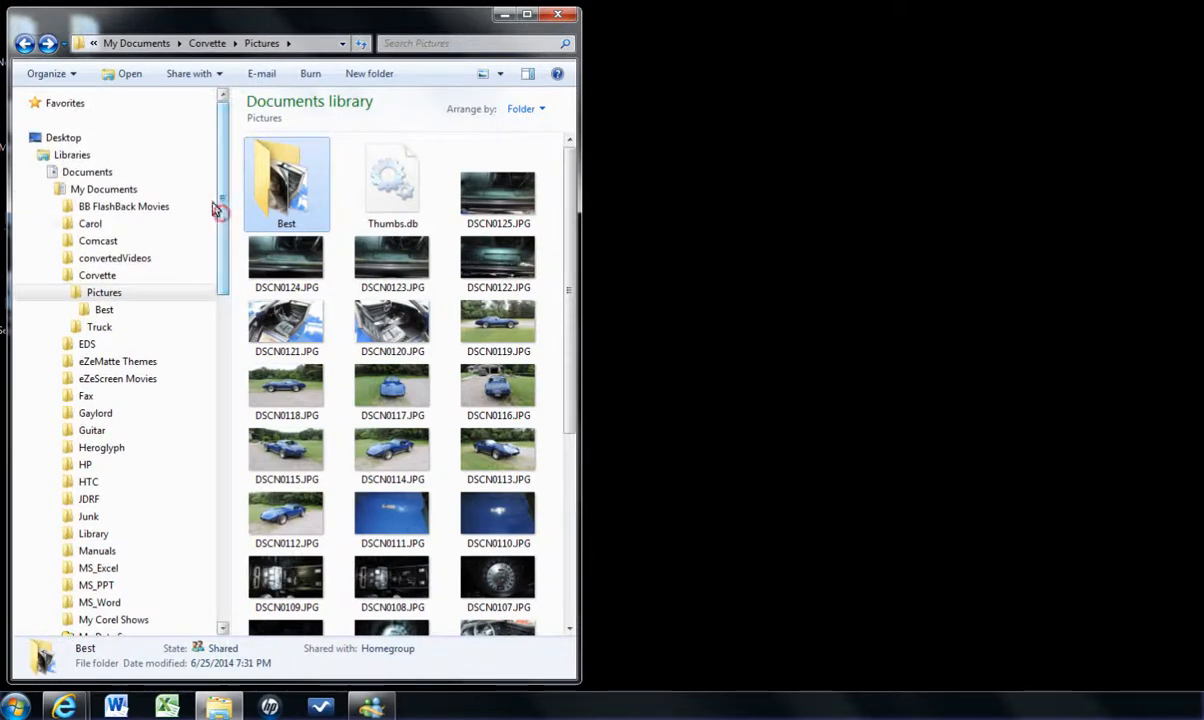
left_click_drag(584, 377, 988, 379)
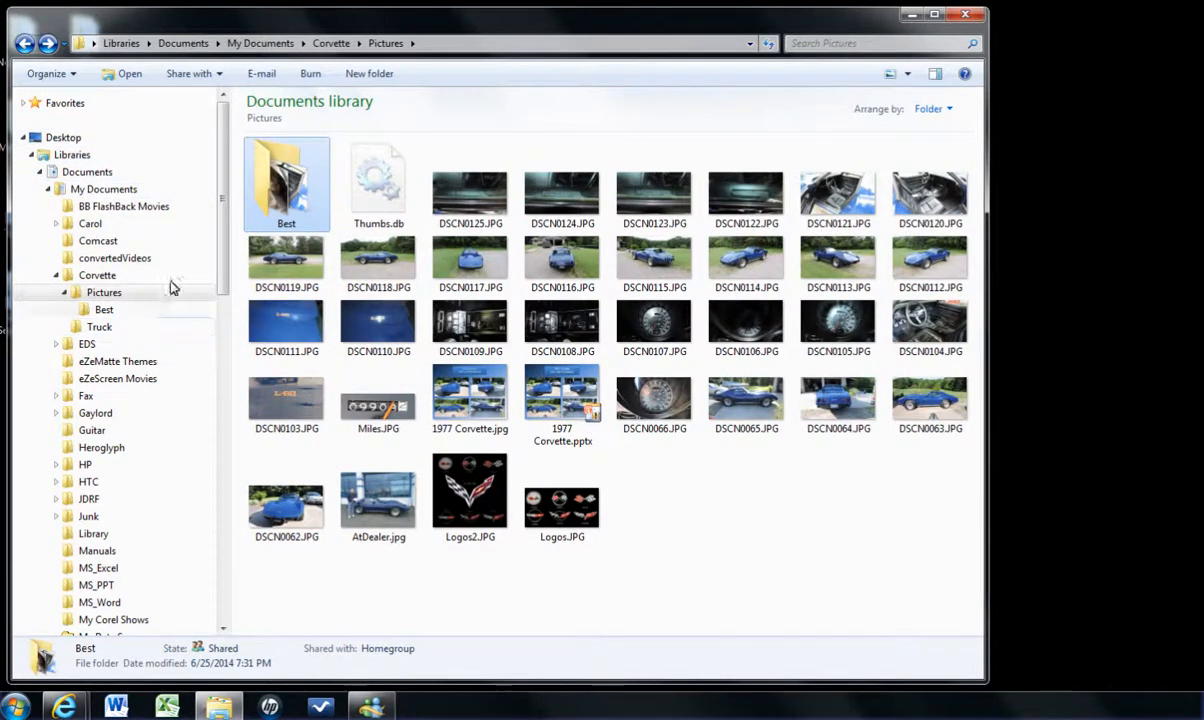
- Expand Removable Disk (G:) and its Corvette folder in the folder tree, and display the contents of Corvette
left_click_drag(222, 204, 226, 551)
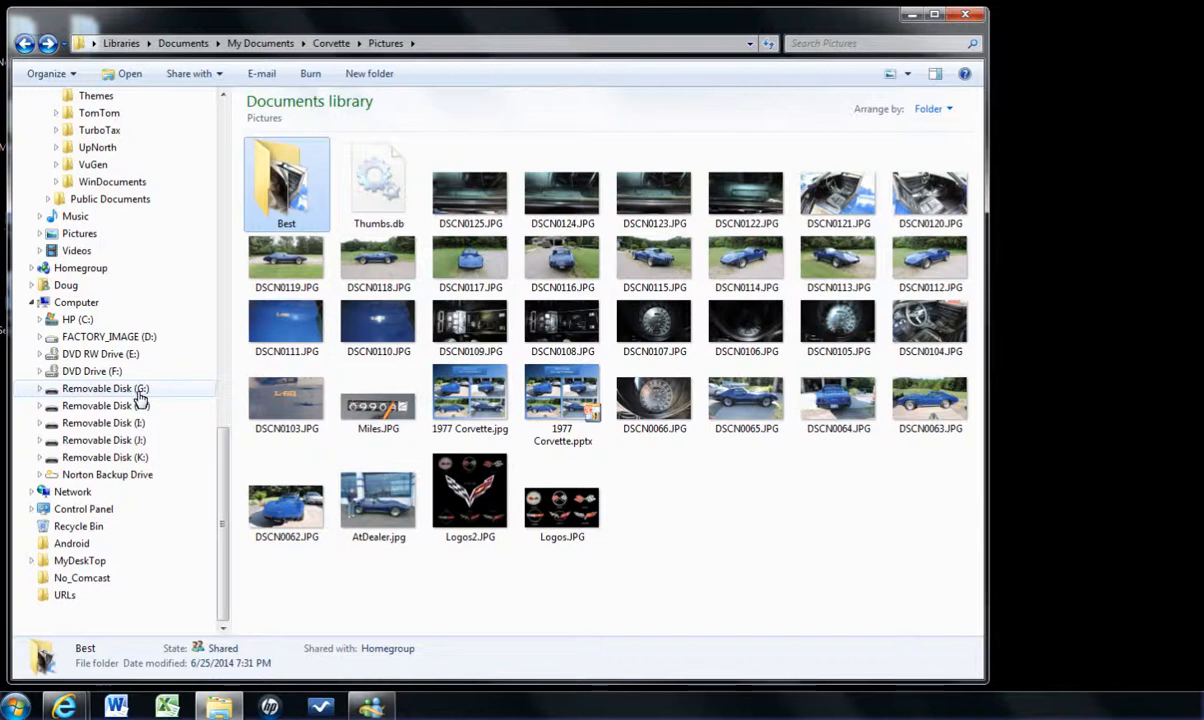
left_click(41, 392)
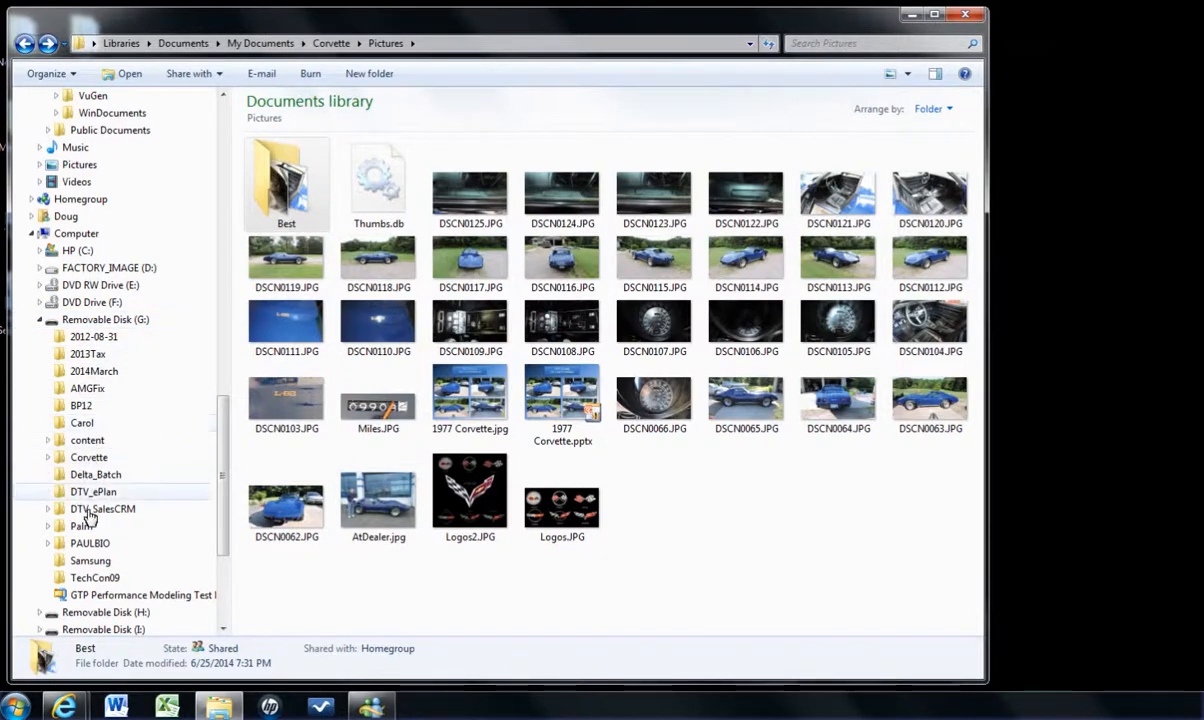
left_click(48, 458)
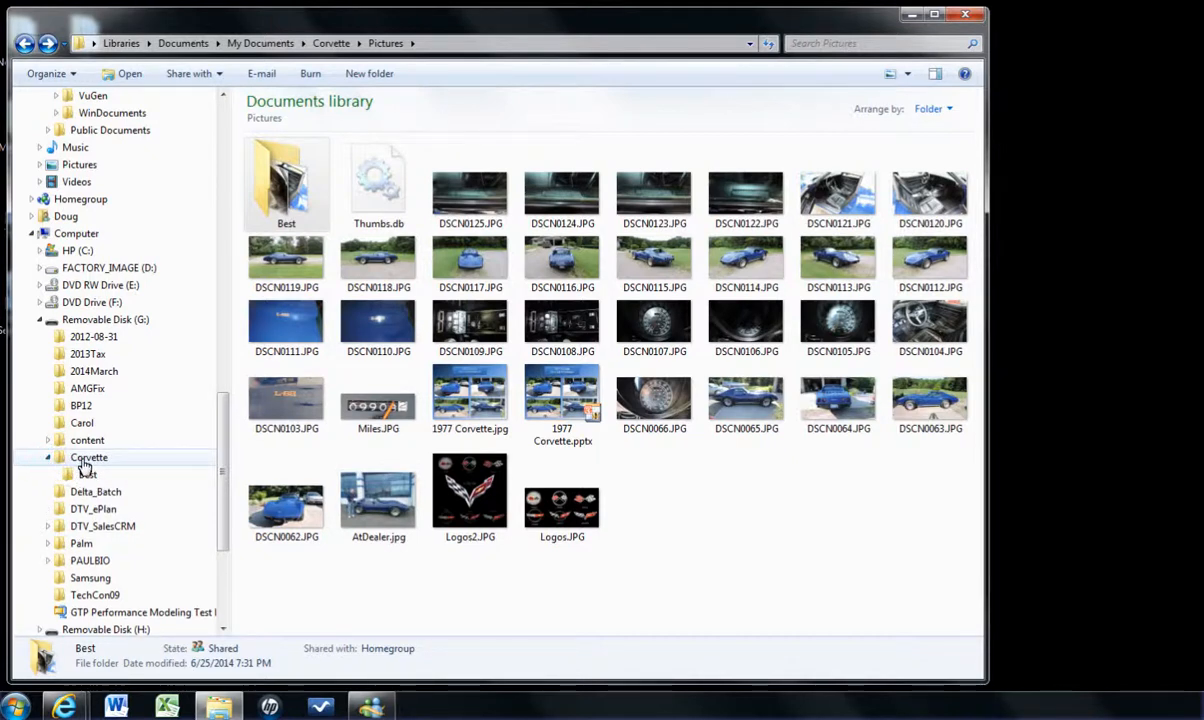
left_click(85, 462)
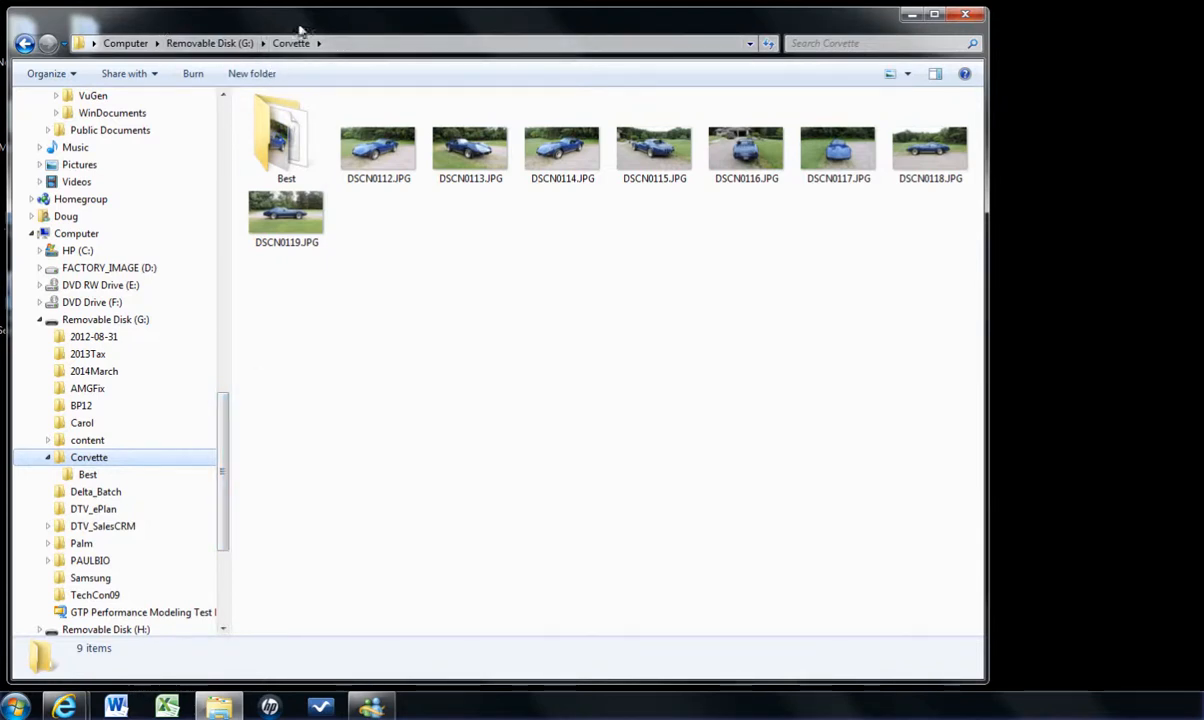
- Copy Logos.JPG and Logos2.JPG from the library's Pictures folder into Corvette on Removable Disk (G:), and open that folder to check the copies
left_click_drag(223, 494, 228, 207)
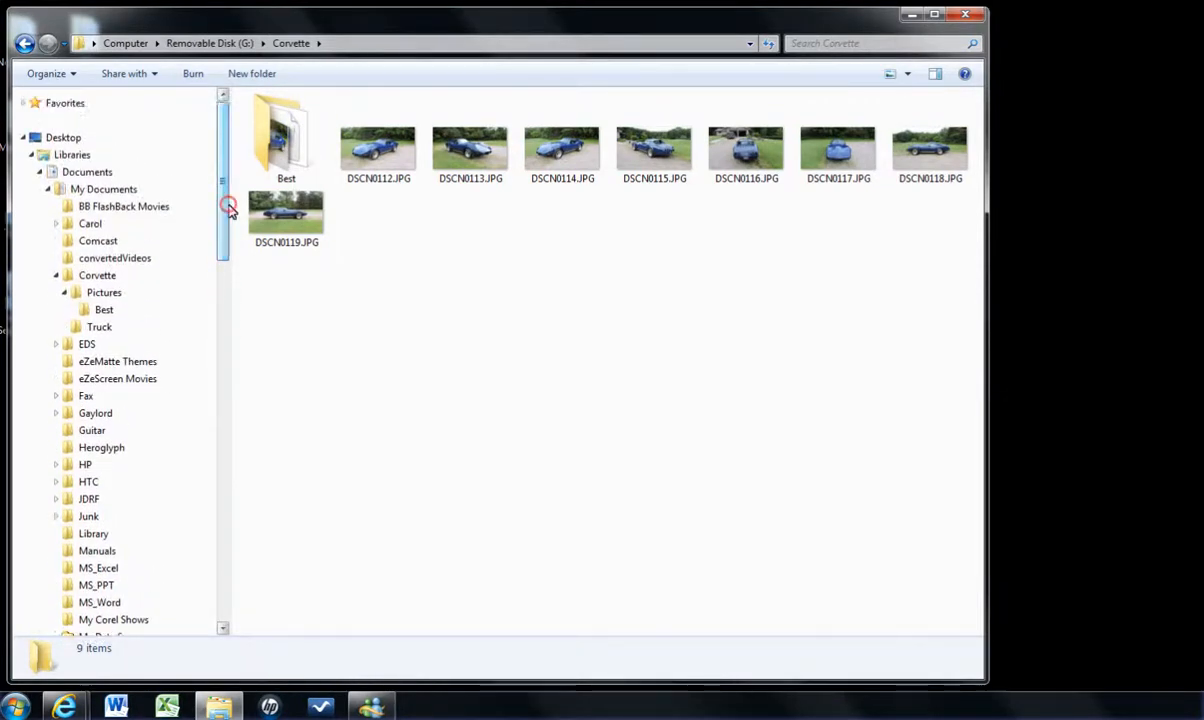
left_click(102, 293)
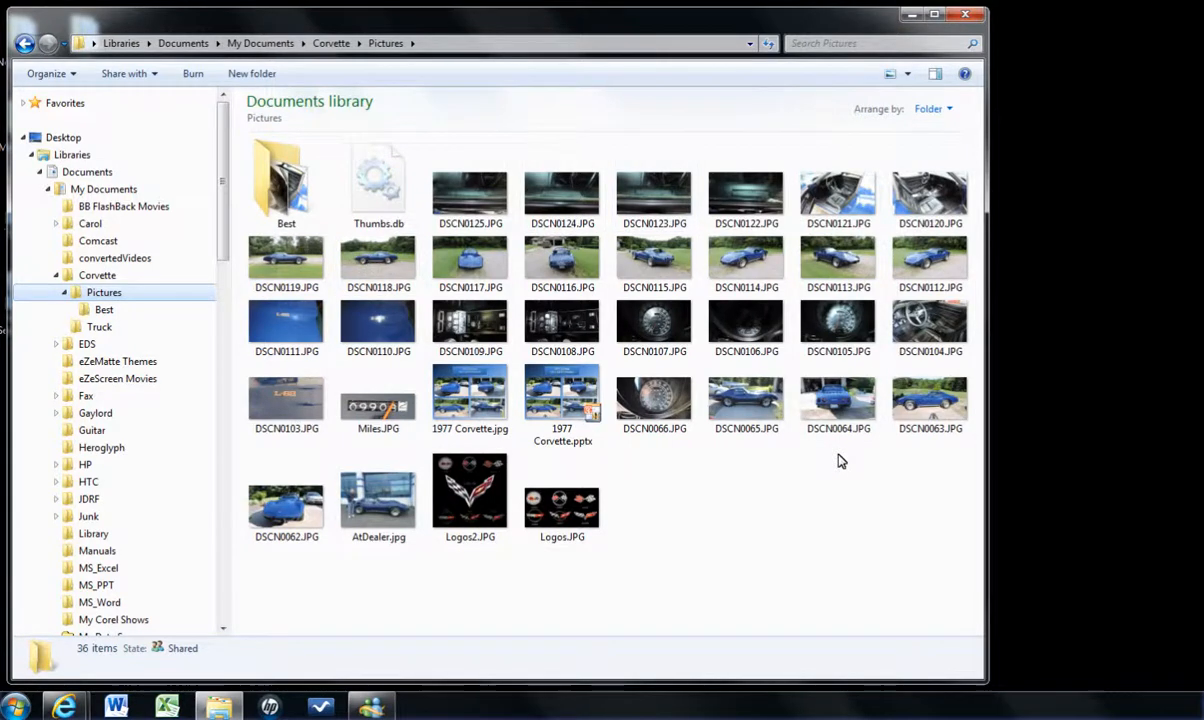
left_click(474, 510)
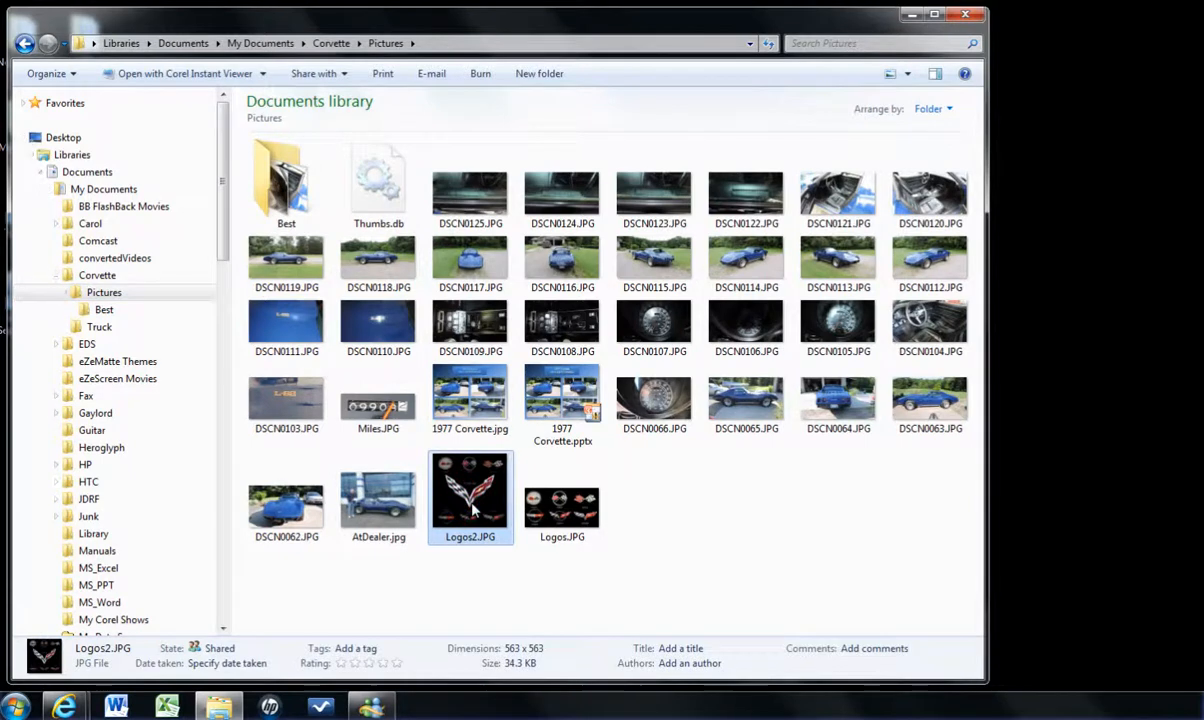
left_click(565, 527, "ctrl")
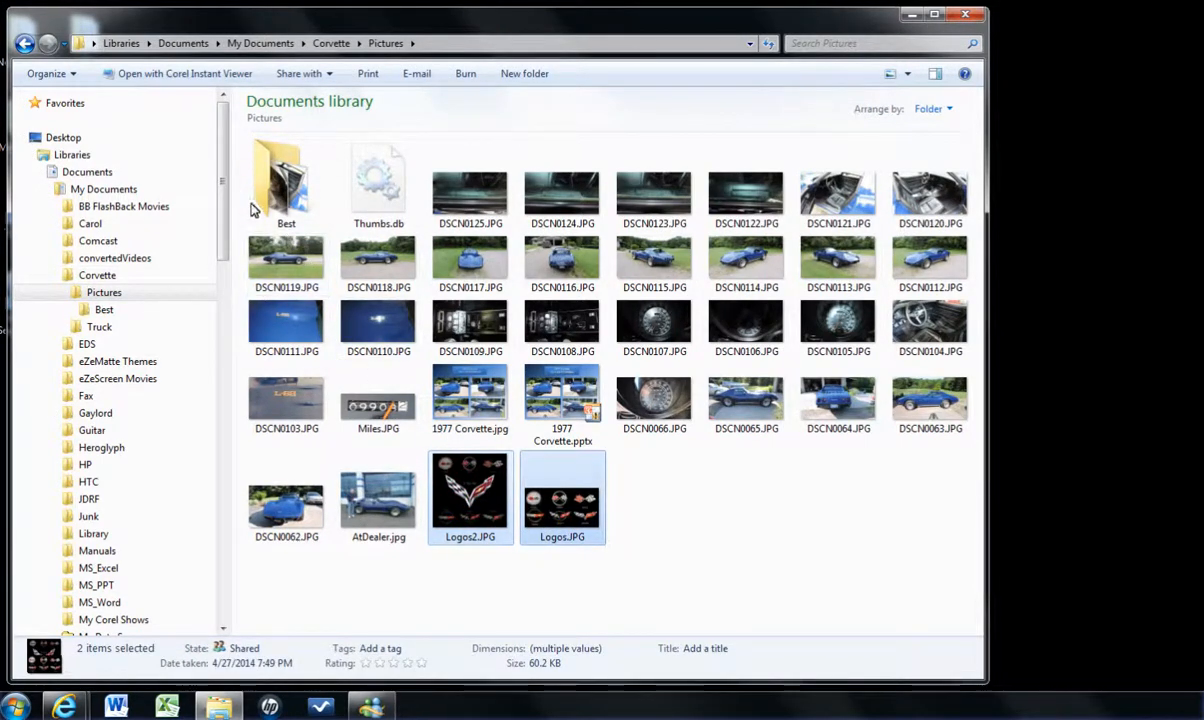
left_click_drag(220, 201, 228, 556)
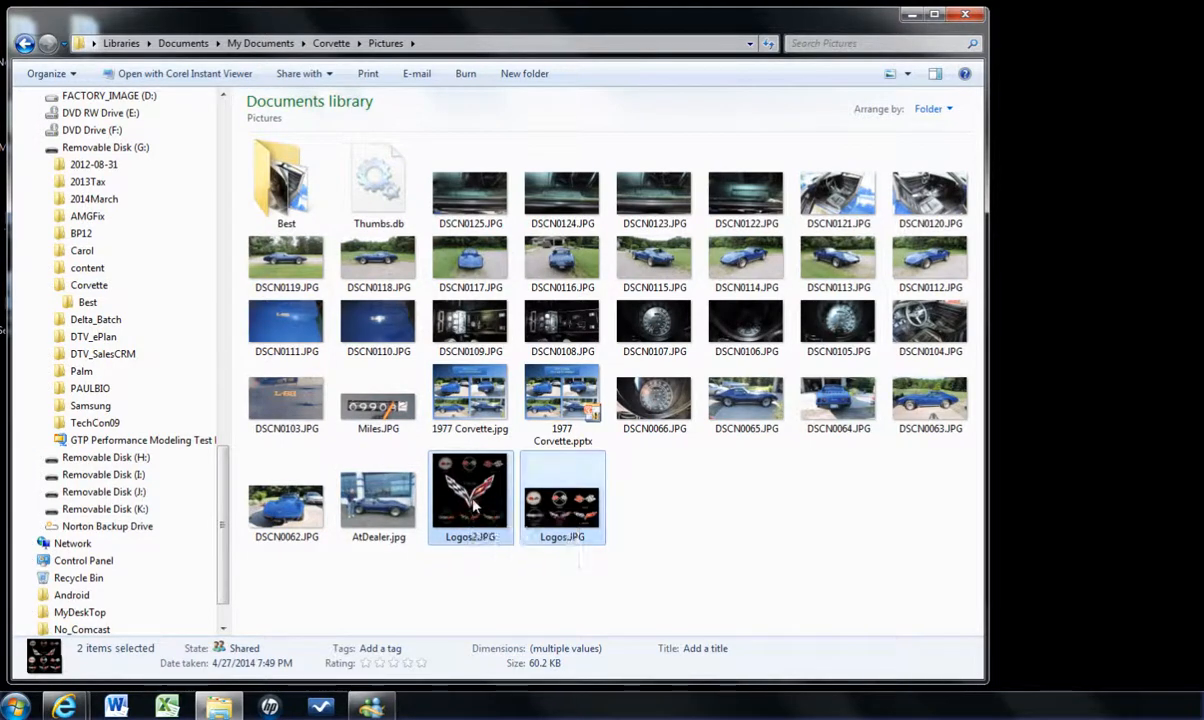
left_click_drag(474, 507, 99, 289)
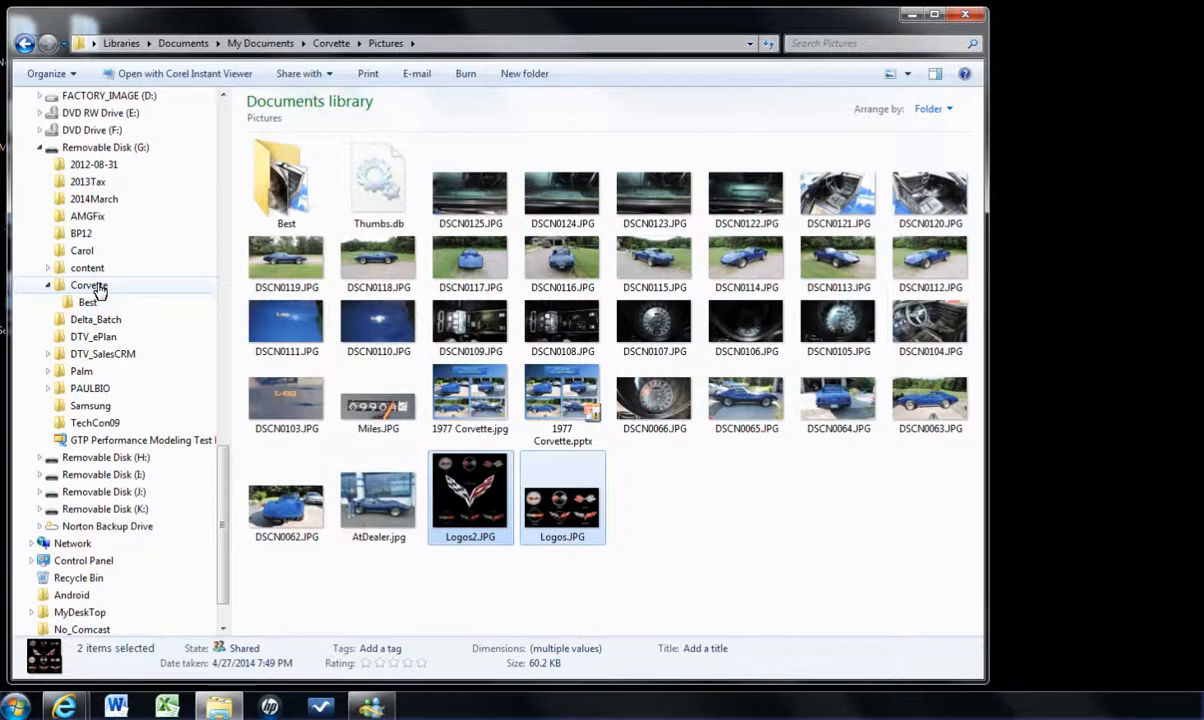
left_click(99, 288)
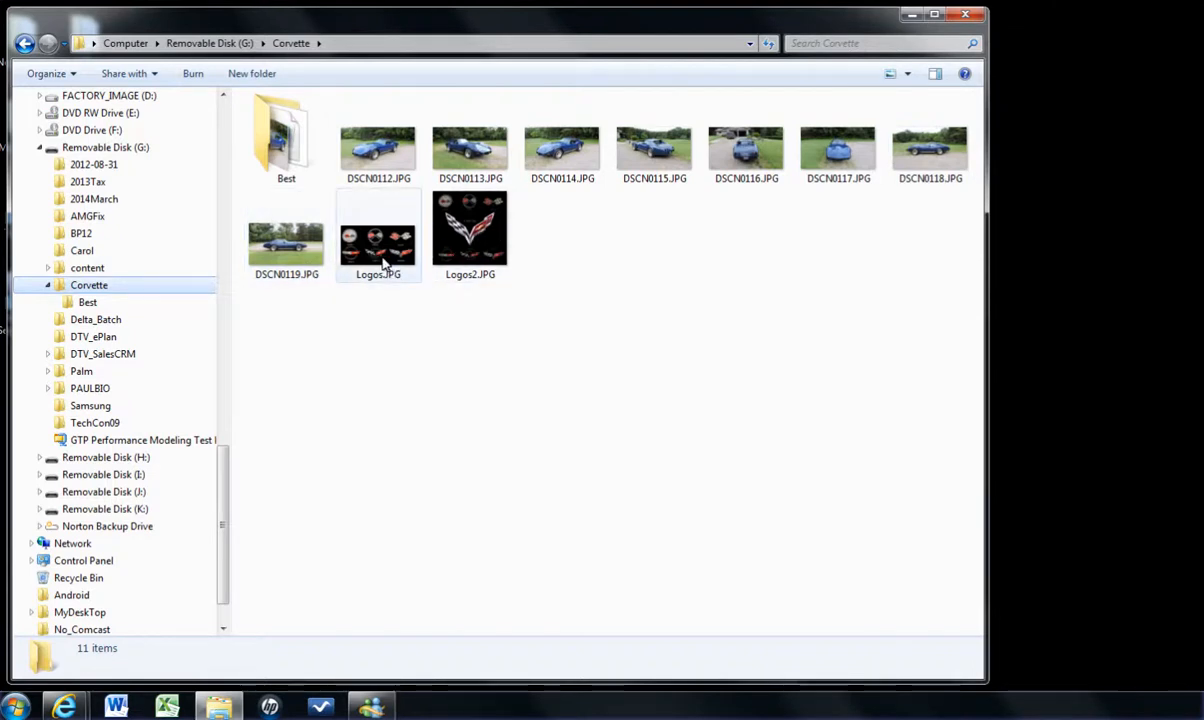
mouse_move(383, 262)
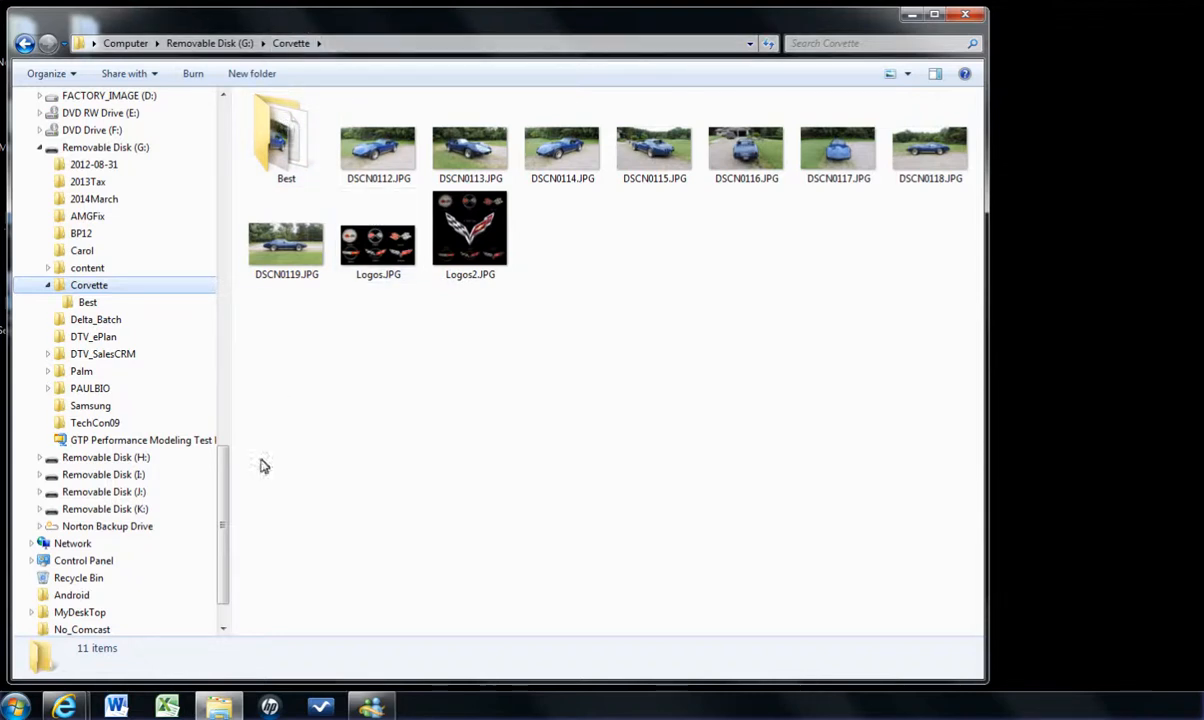
left_click_drag(226, 486, 226, 148)
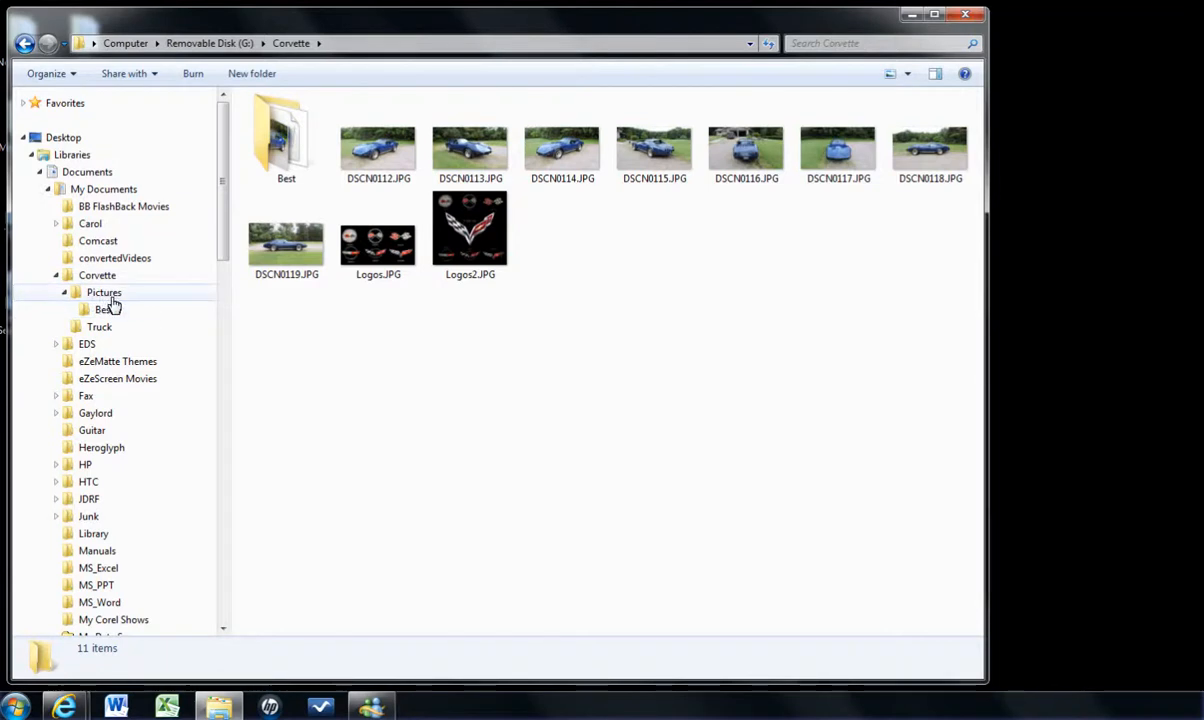
left_click_drag(222, 210, 258, 575)
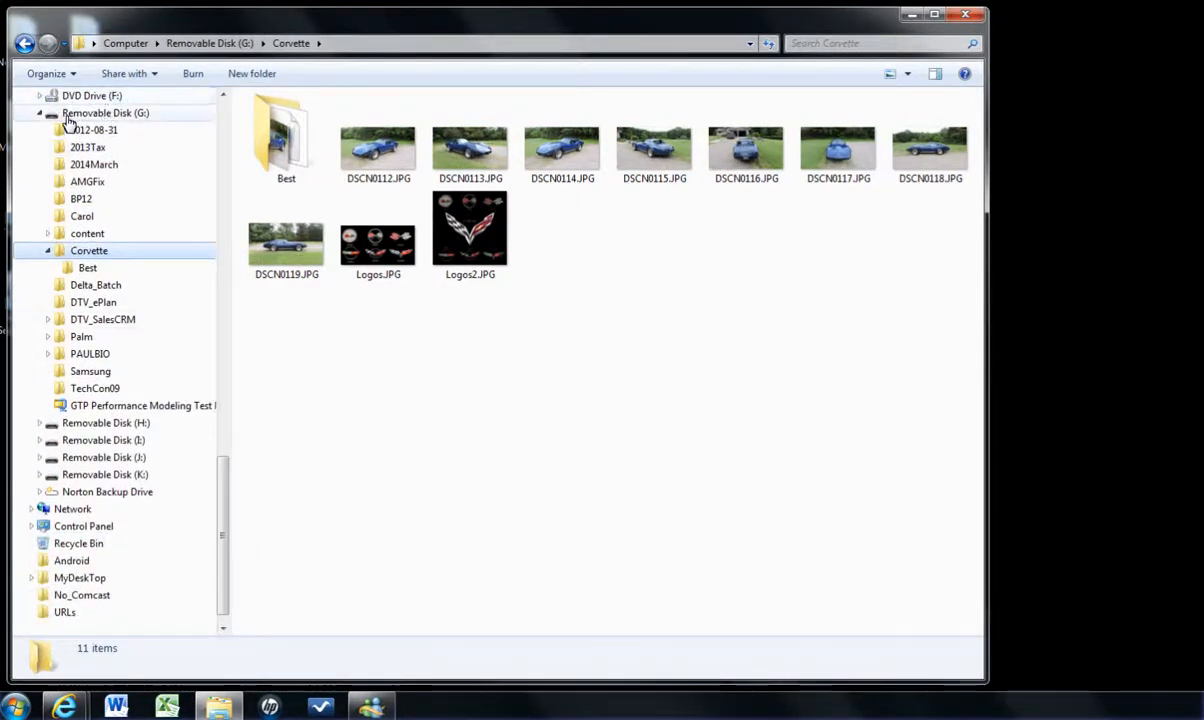
left_click_drag(226, 524, 230, 162)
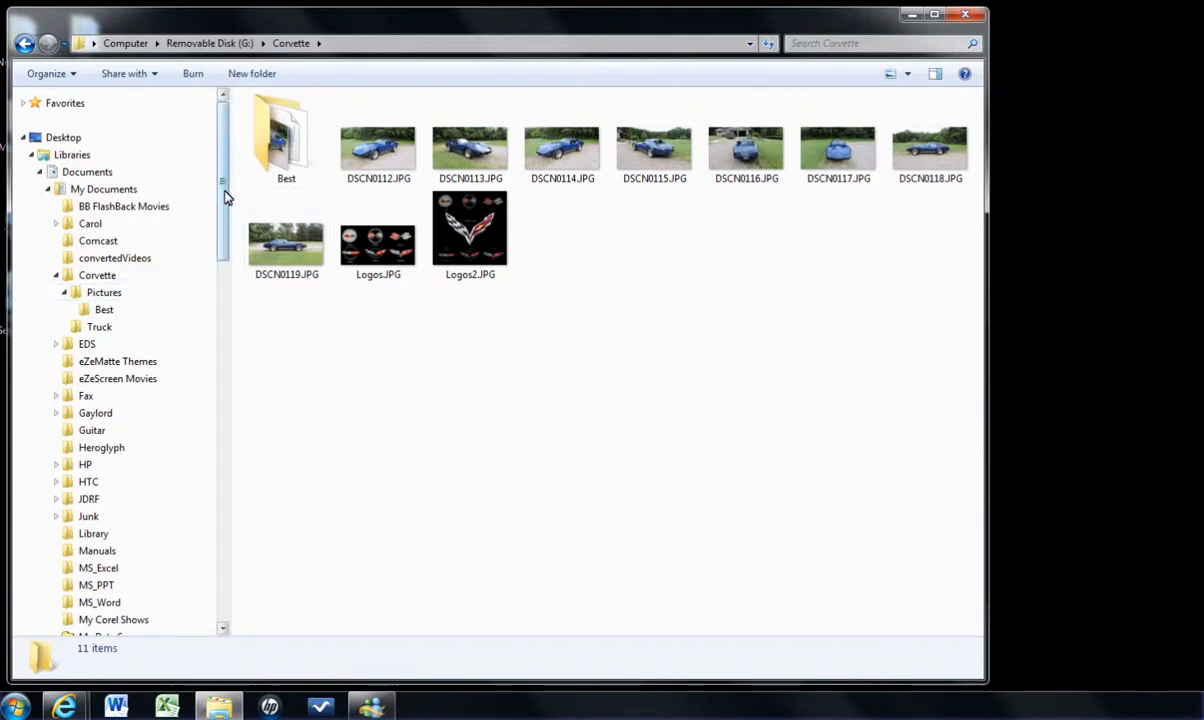
left_click_drag(224, 196, 238, 551)
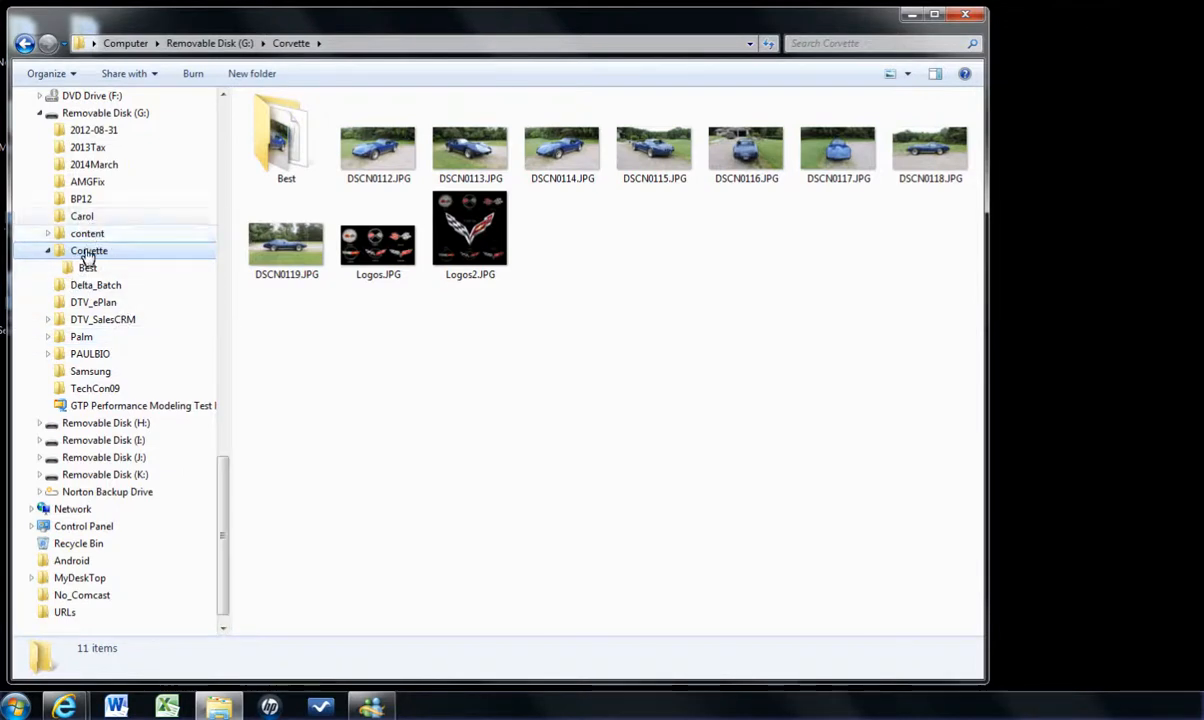